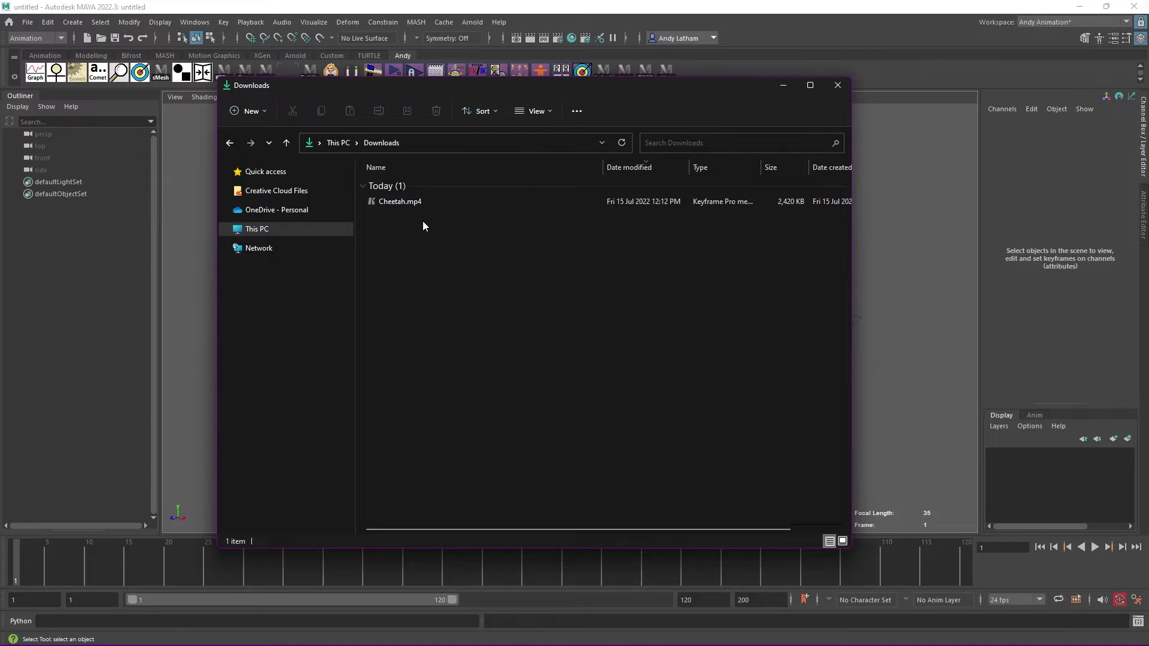
# Preview the Cheetah.mp4 reference video from the Downloads folder and close the player
pyautogui.doubleClick(397, 203)
pyautogui.moveTo(433, 371); pyautogui.dragTo(391, 333)
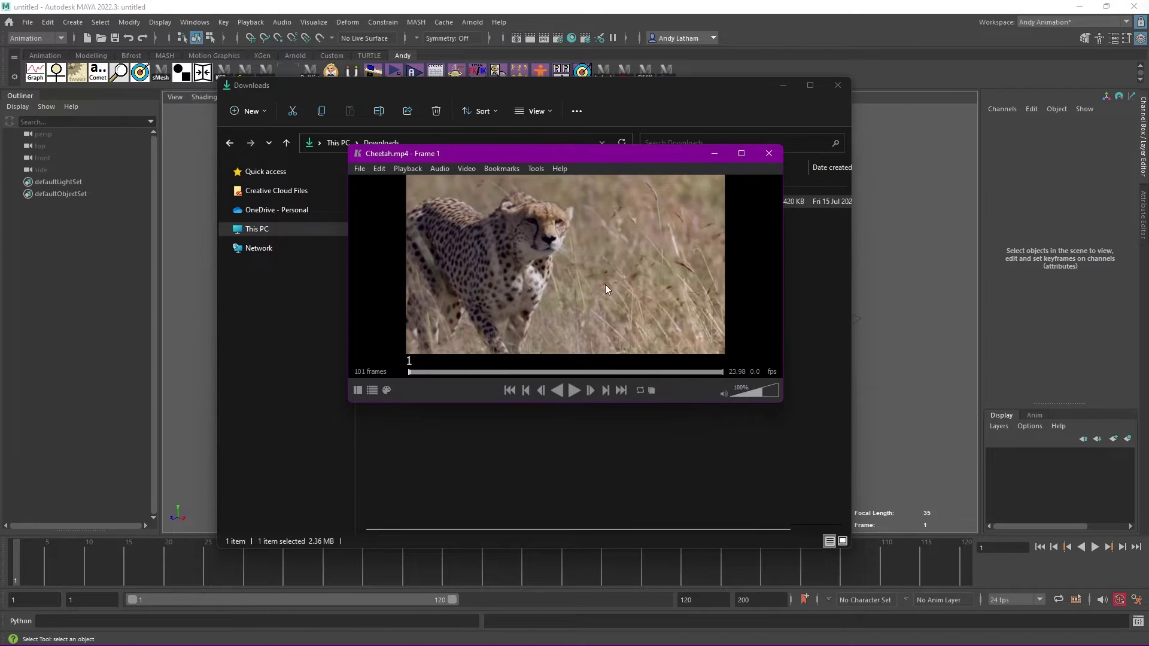
pyautogui.moveTo(614, 160); pyautogui.dragTo(589, 198)
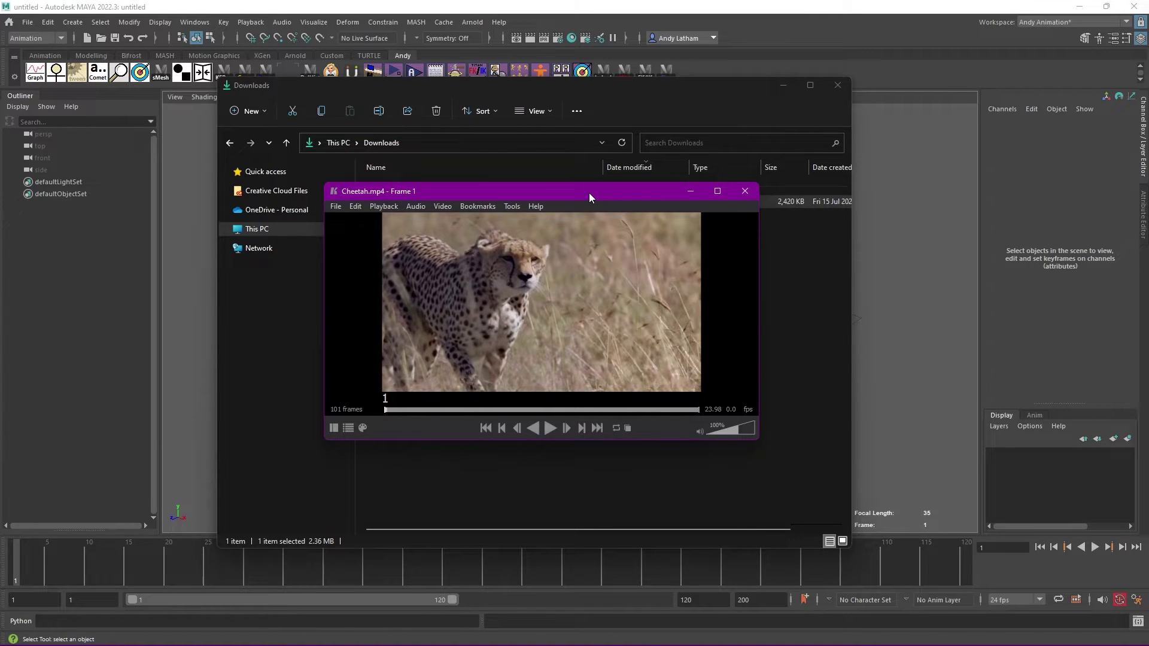
pyautogui.click(744, 192)
pyautogui.click(428, 240)
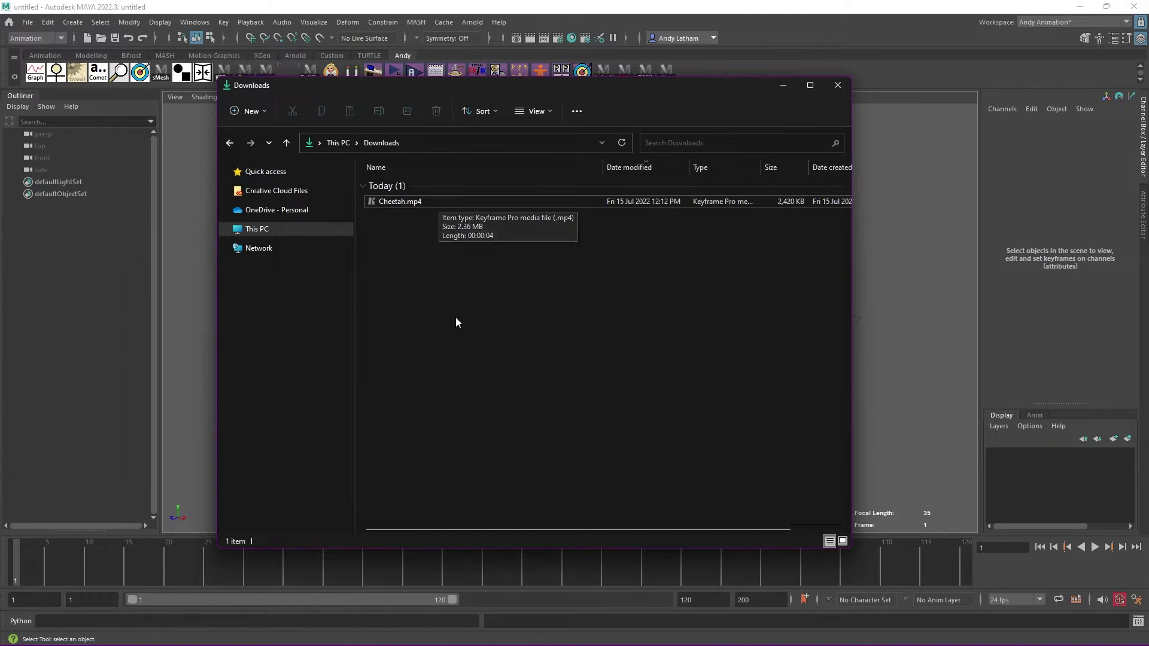
pyautogui.click(425, 201)
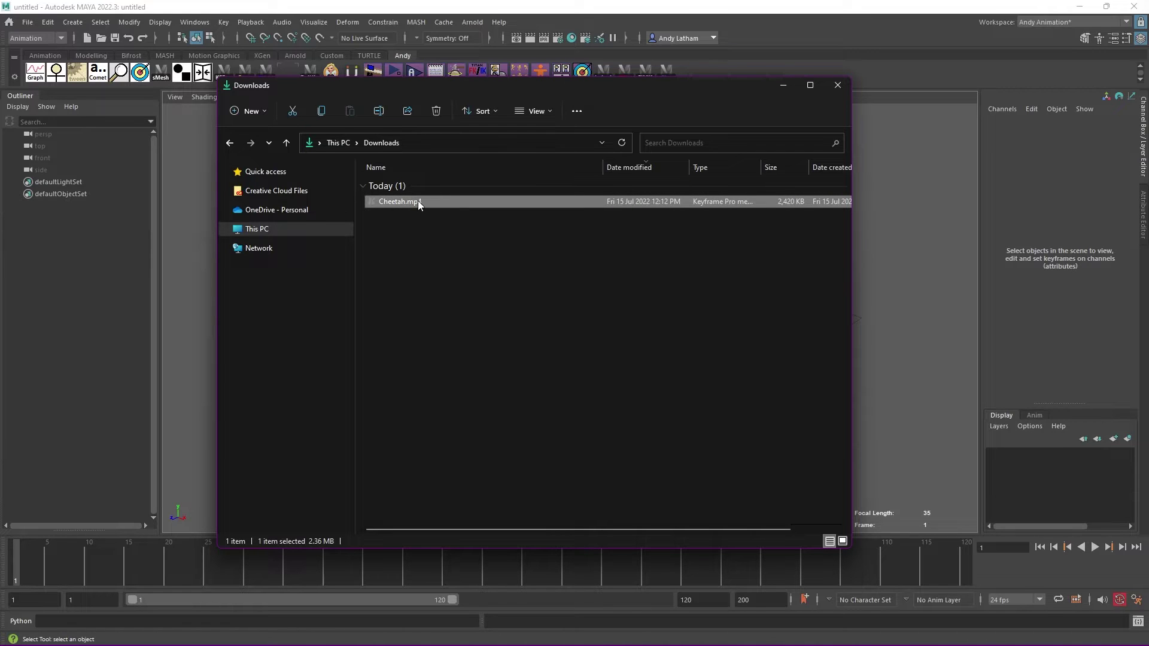
# Switch to Maya and open the Image Plane Loader, leaving no camera selected
pyautogui.click(192, 241)
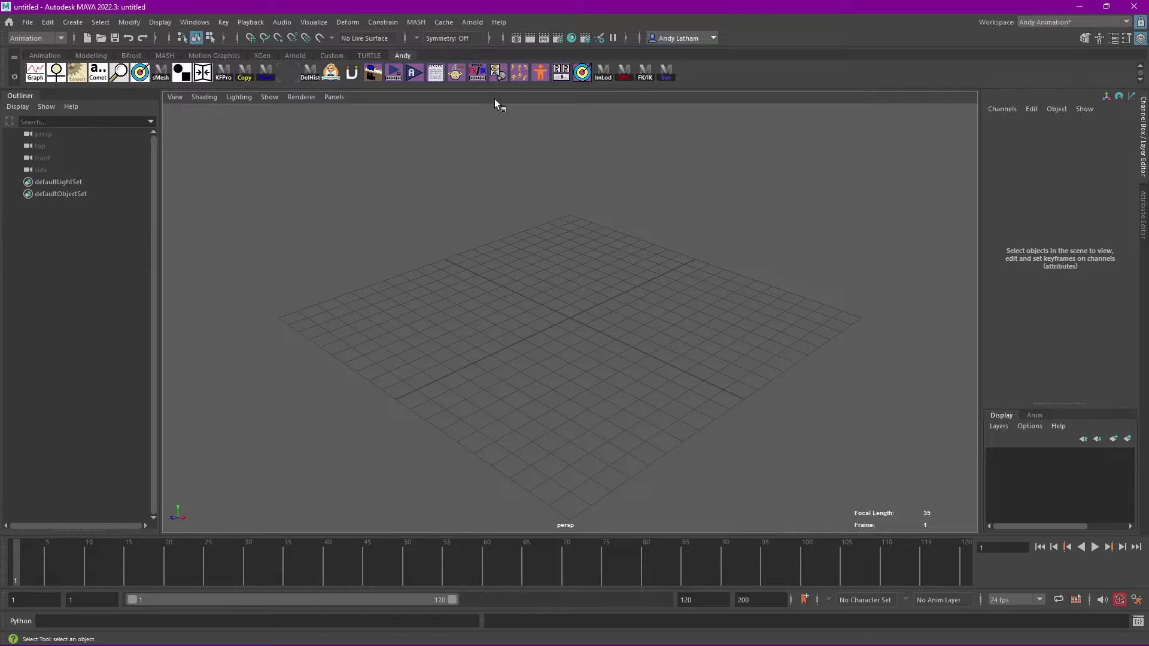
pyautogui.click(497, 74)
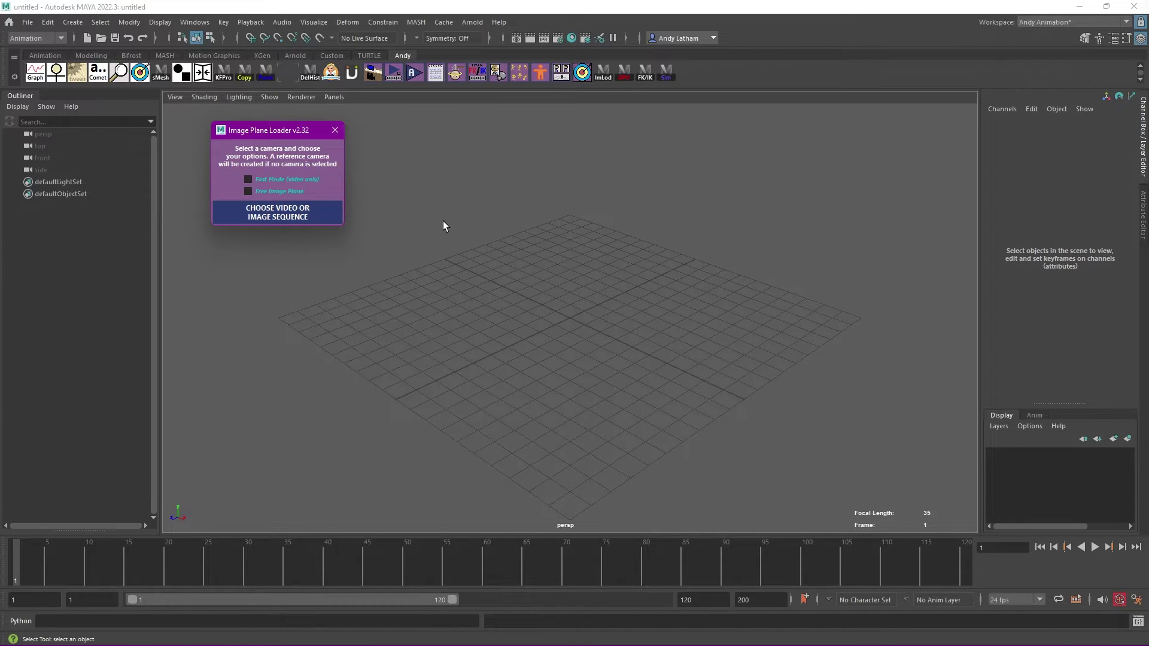
pyautogui.click(38, 132)
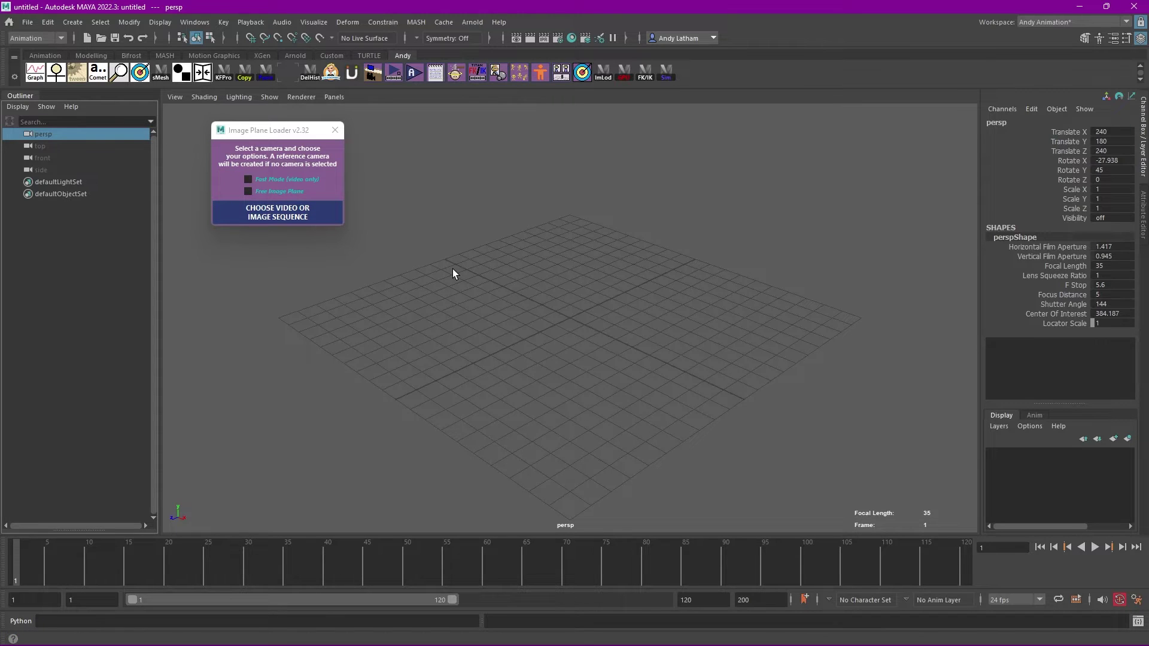
pyautogui.click(221, 285)
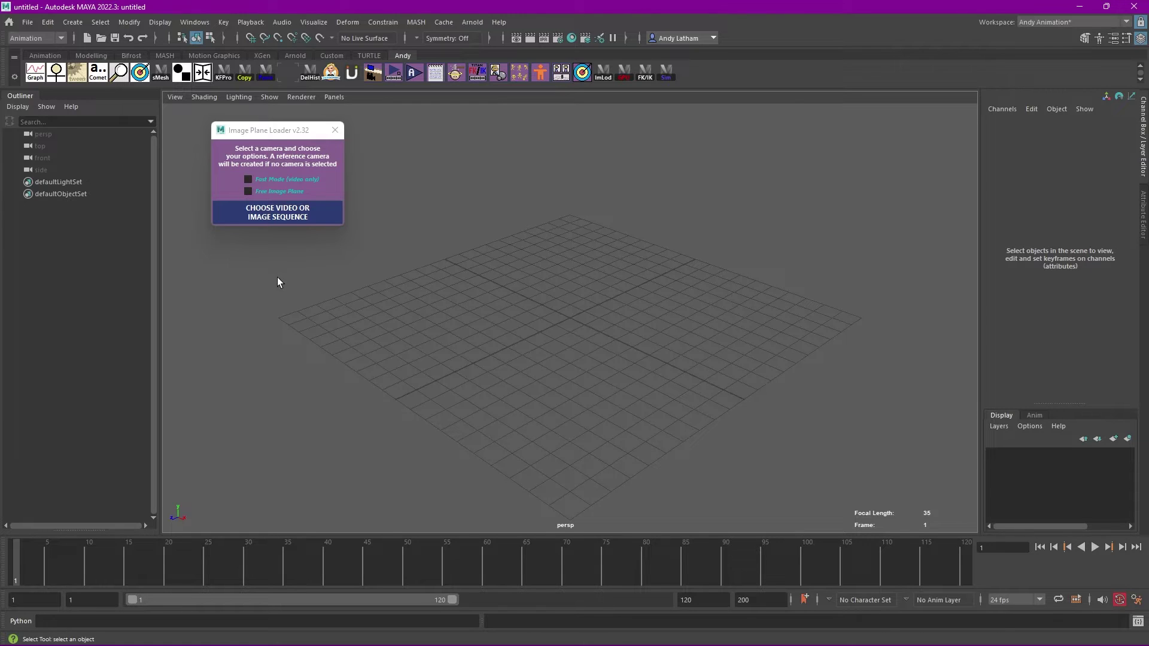
# Load Cheetah.mp4 as an image plane on the persp camera and play it back, returning to the first frame
pyautogui.click(46, 134)
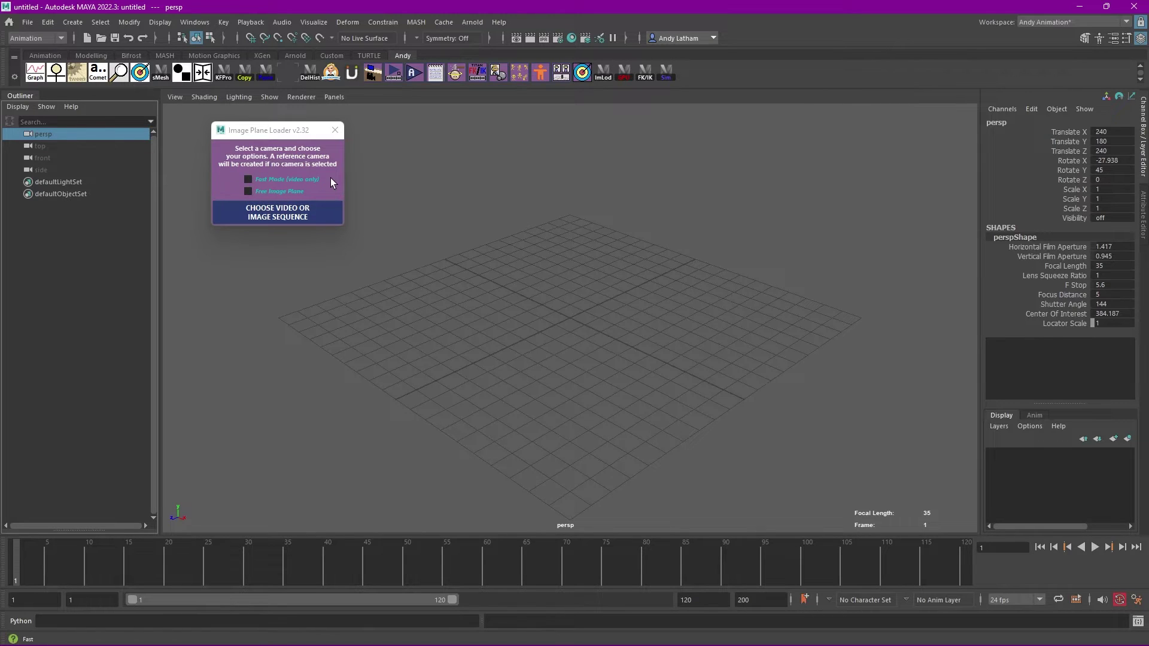
pyautogui.click(265, 215)
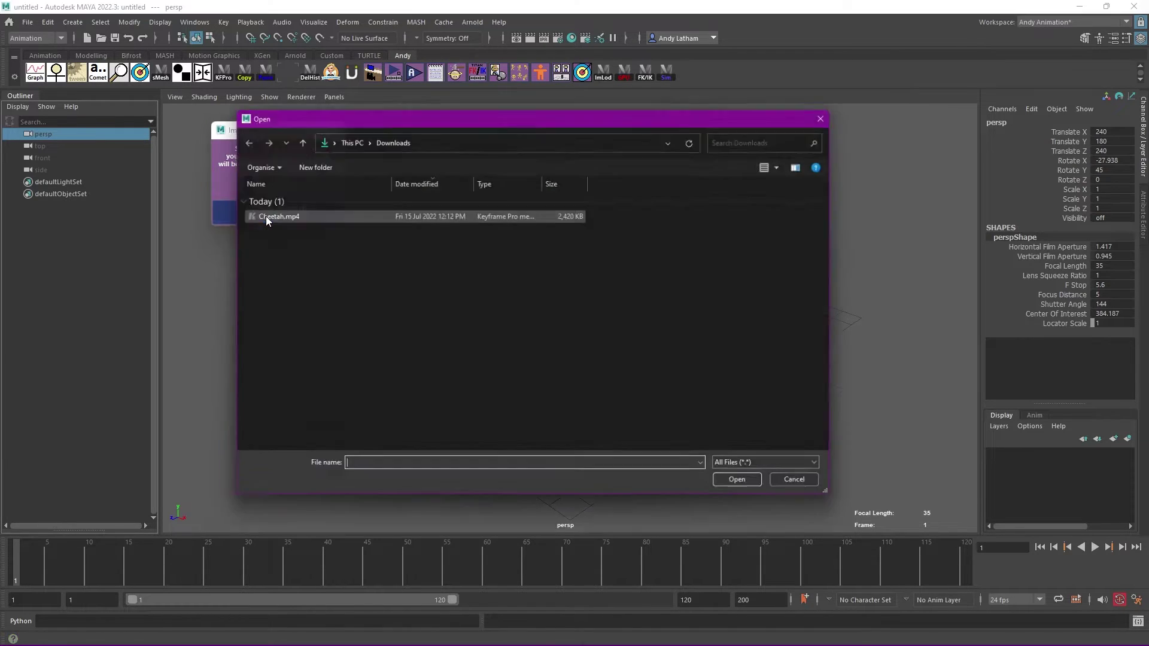
pyautogui.click(289, 216)
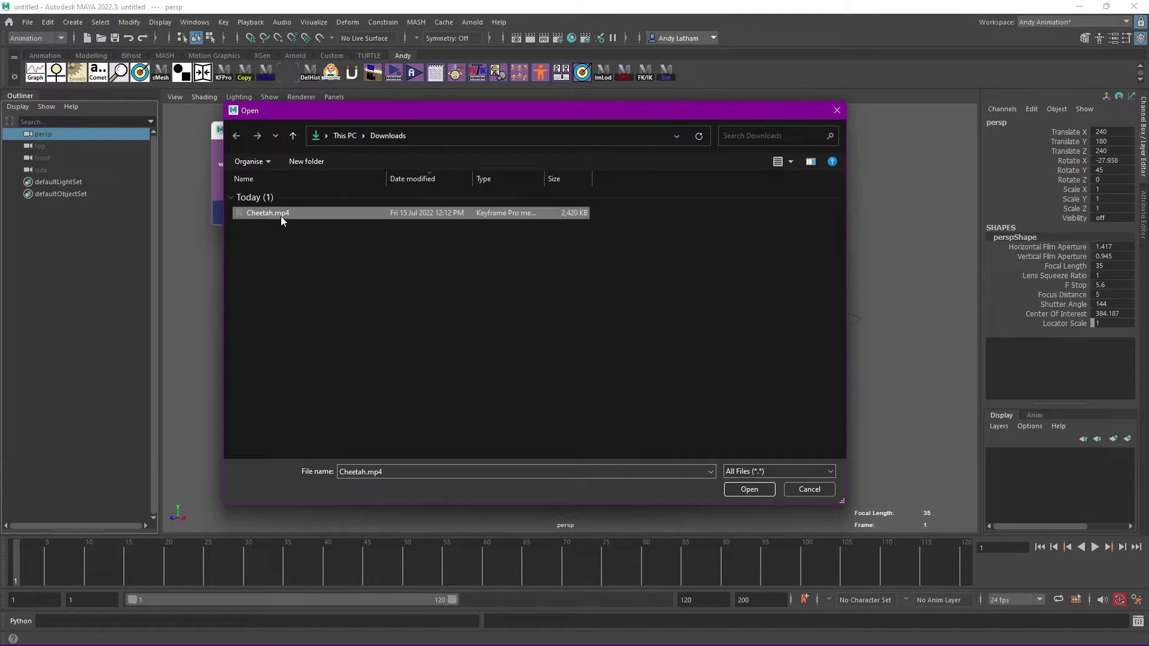
pyautogui.click(734, 489)
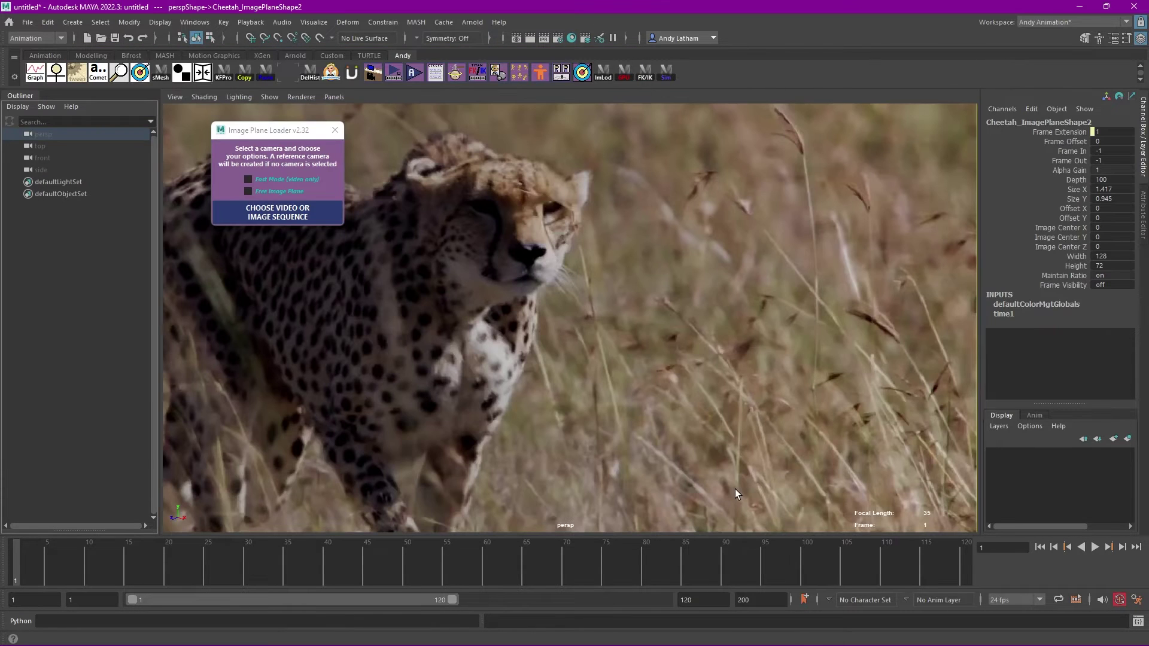
pyautogui.hotkey('alt', 'v')
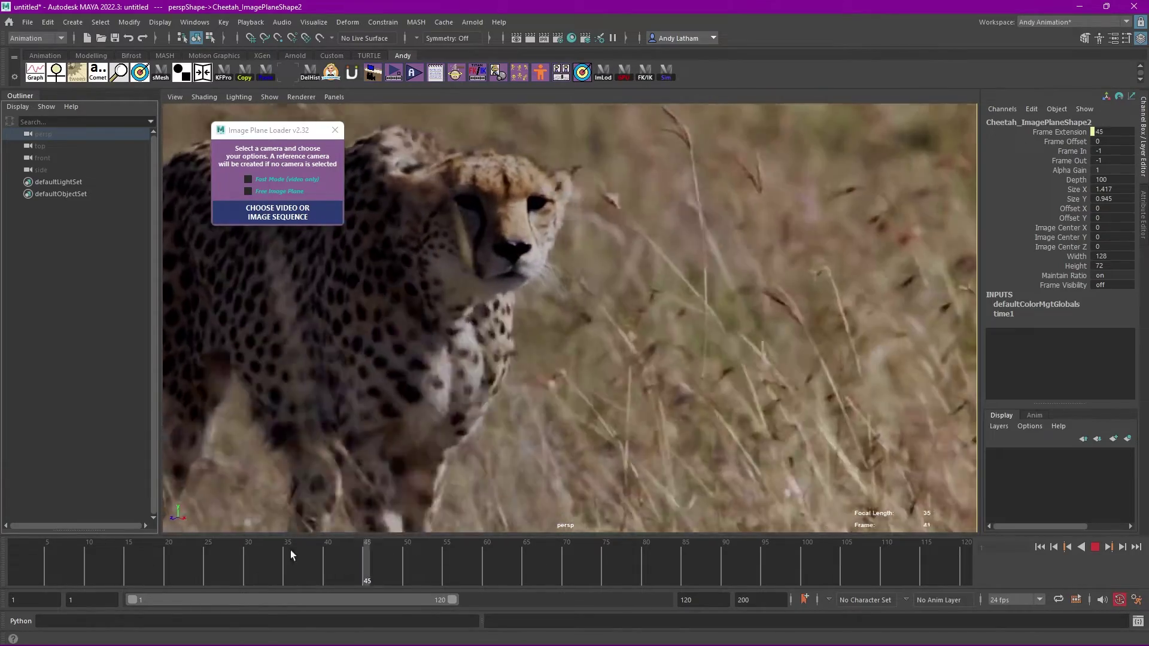
pyautogui.hotkey('shift', 'alt', 'v')
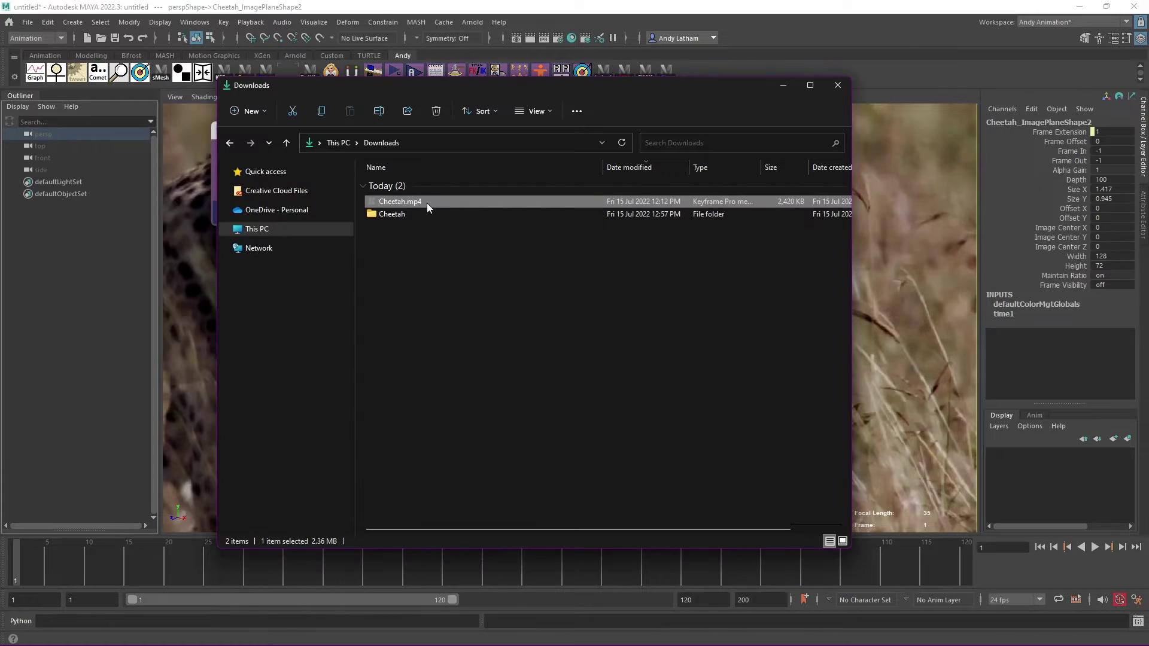
# Inspect the image sequence in the Cheetah folder under Downloads, then go back to Maya at frame 1
pyautogui.click(389, 215)
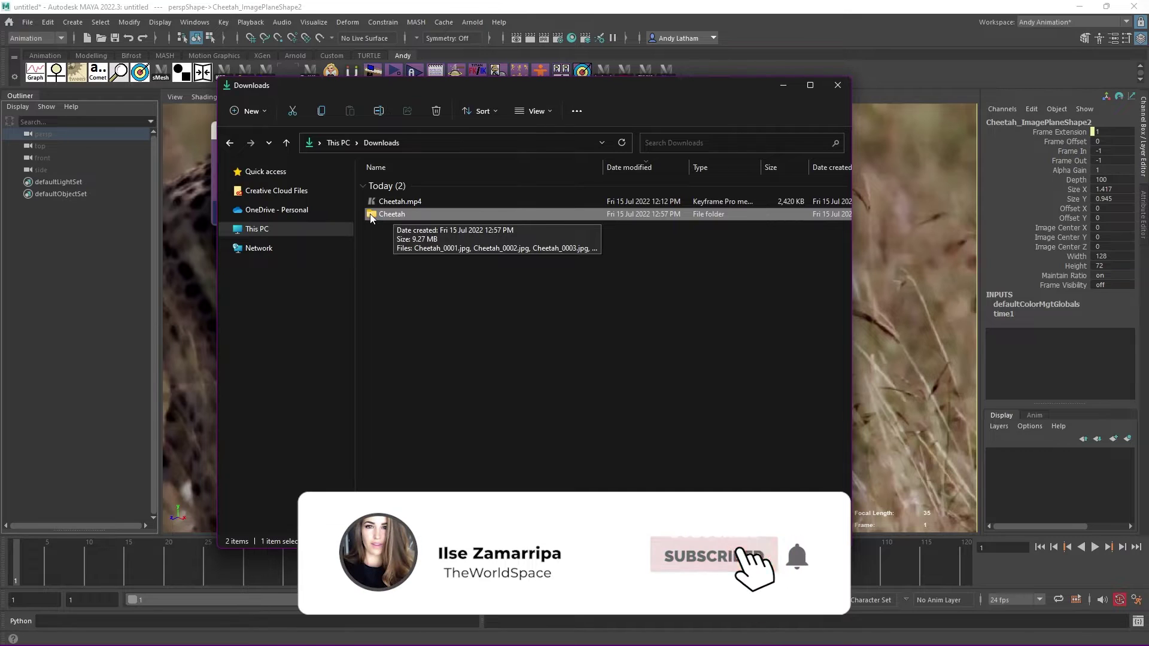
pyautogui.doubleClick(388, 214)
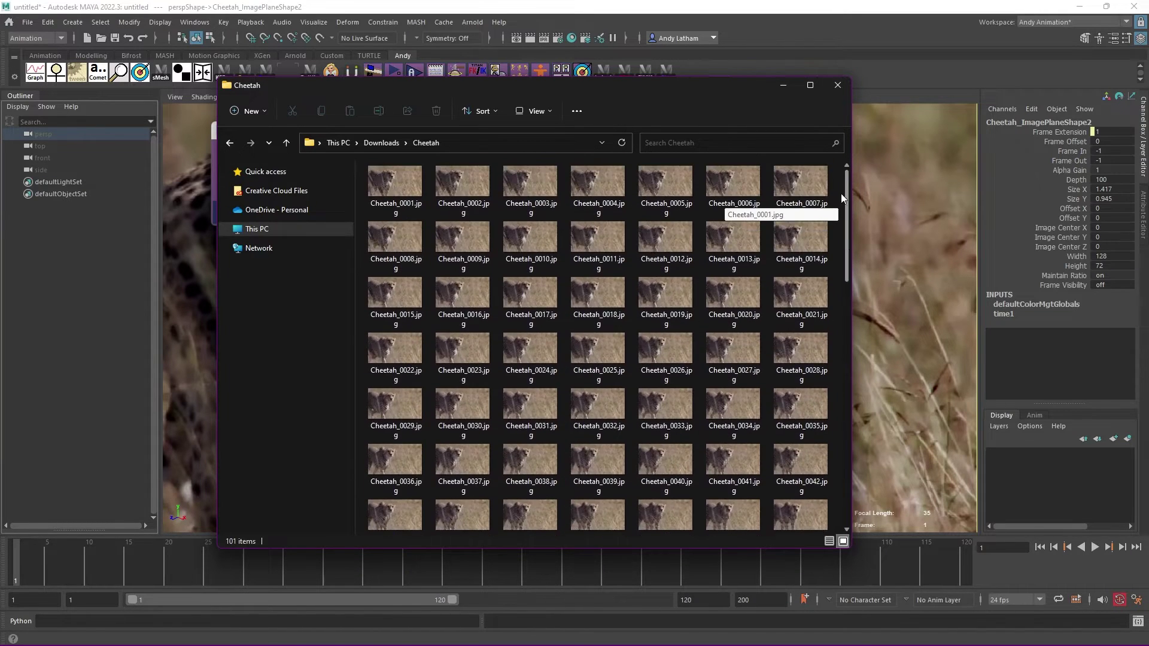
pyautogui.click(373, 143)
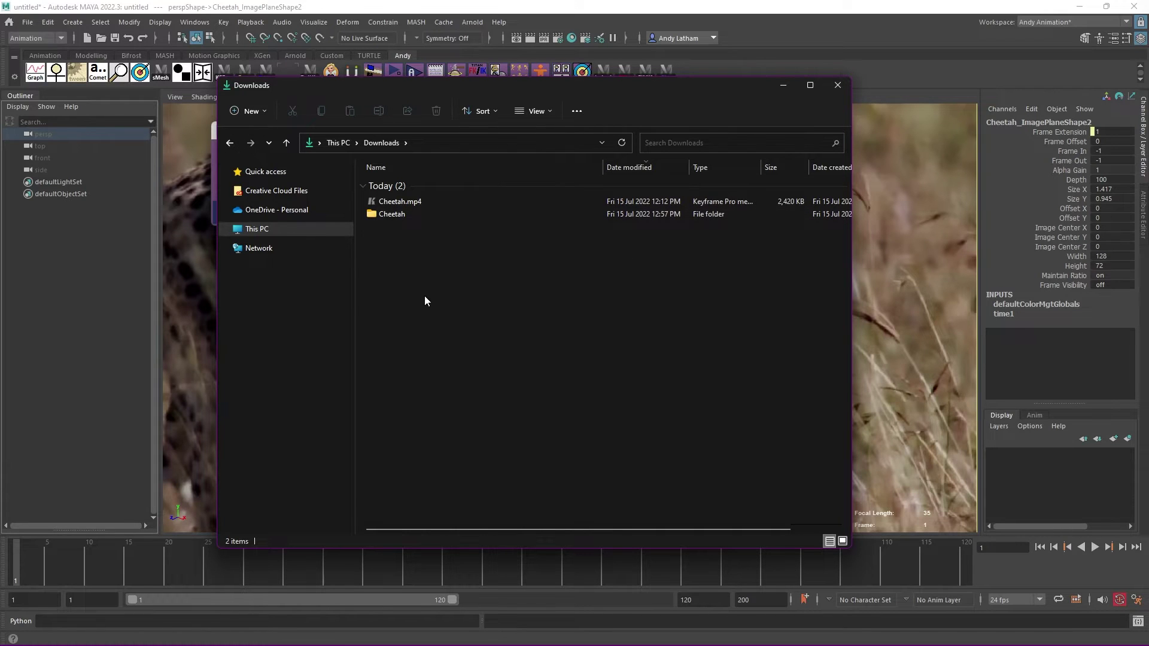
pyautogui.click(572, 11)
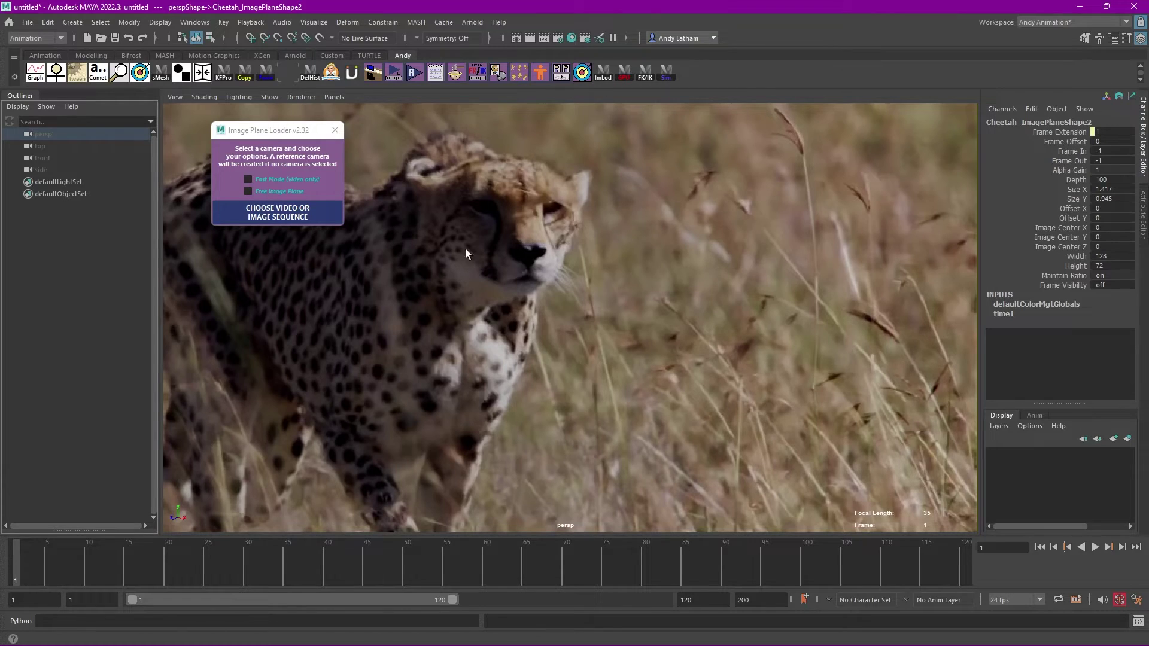
pyautogui.moveTo(129, 559); pyautogui.dragTo(16, 571)
# Start a new scene without saving the current one
pyautogui.click(28, 22)
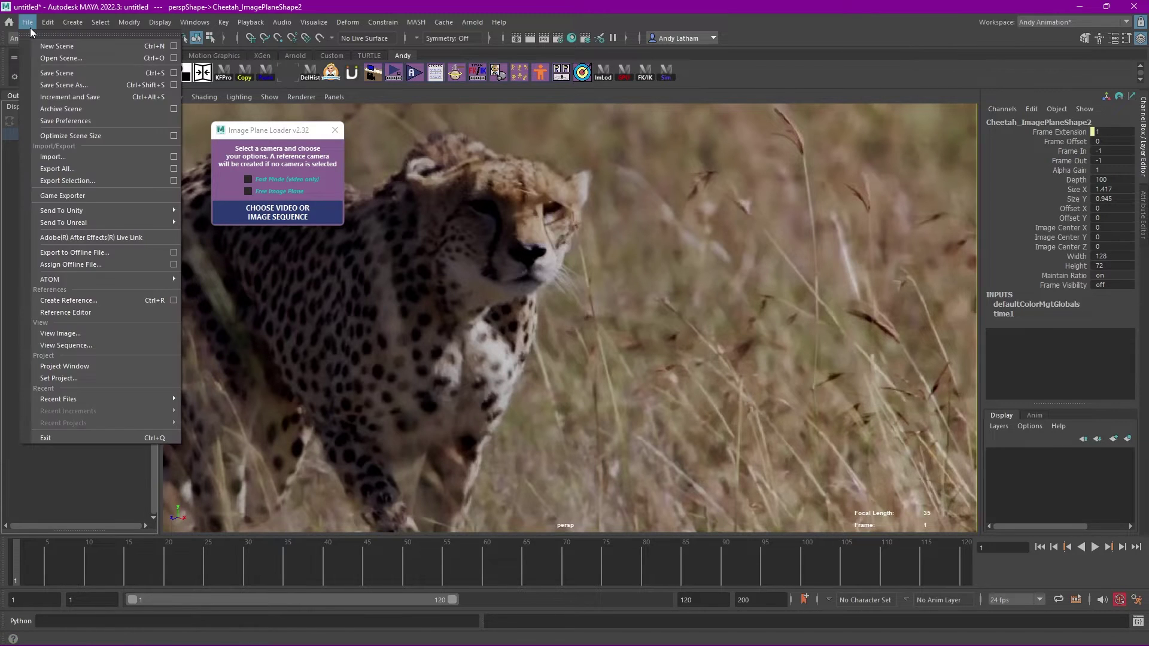
pyautogui.click(39, 45)
pyautogui.click(572, 332)
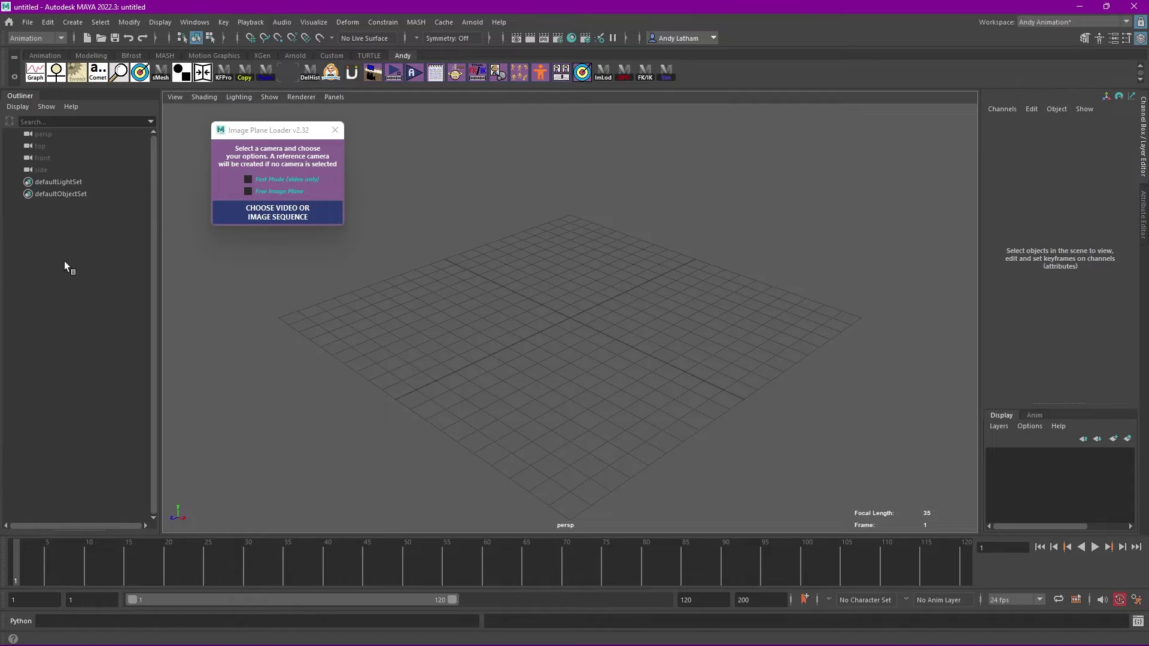
# Delete the Cheetah folder from Downloads and load Cheetah.mp4 as an image plane with no camera selected
pyautogui.click(261, 215)
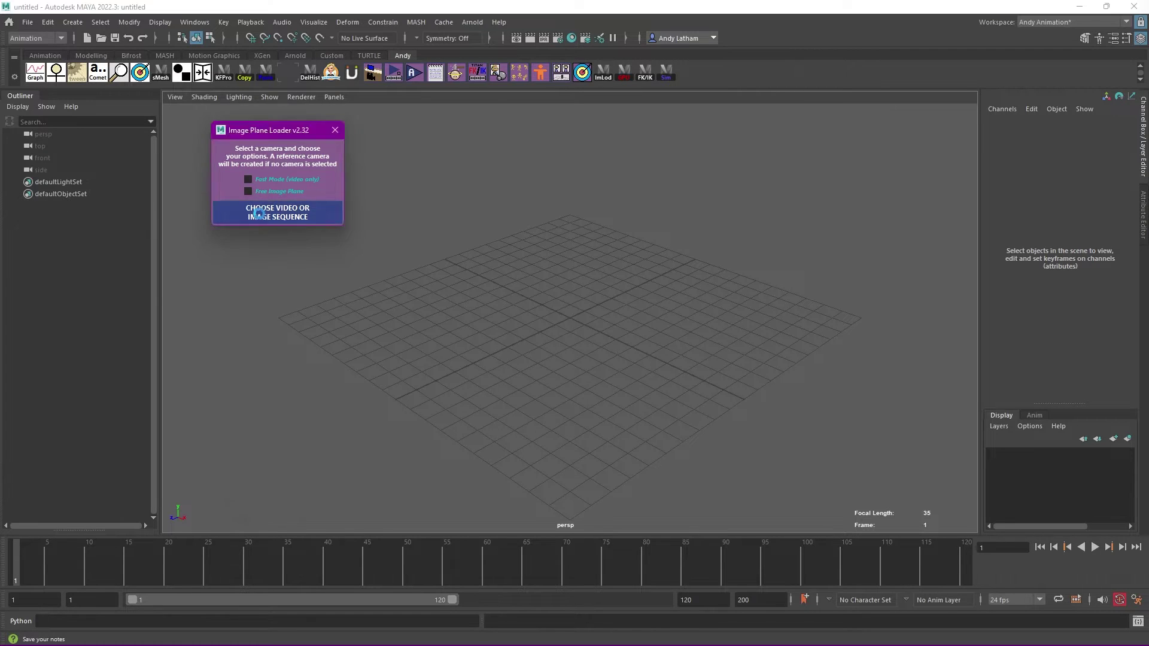
pyautogui.click(239, 228)
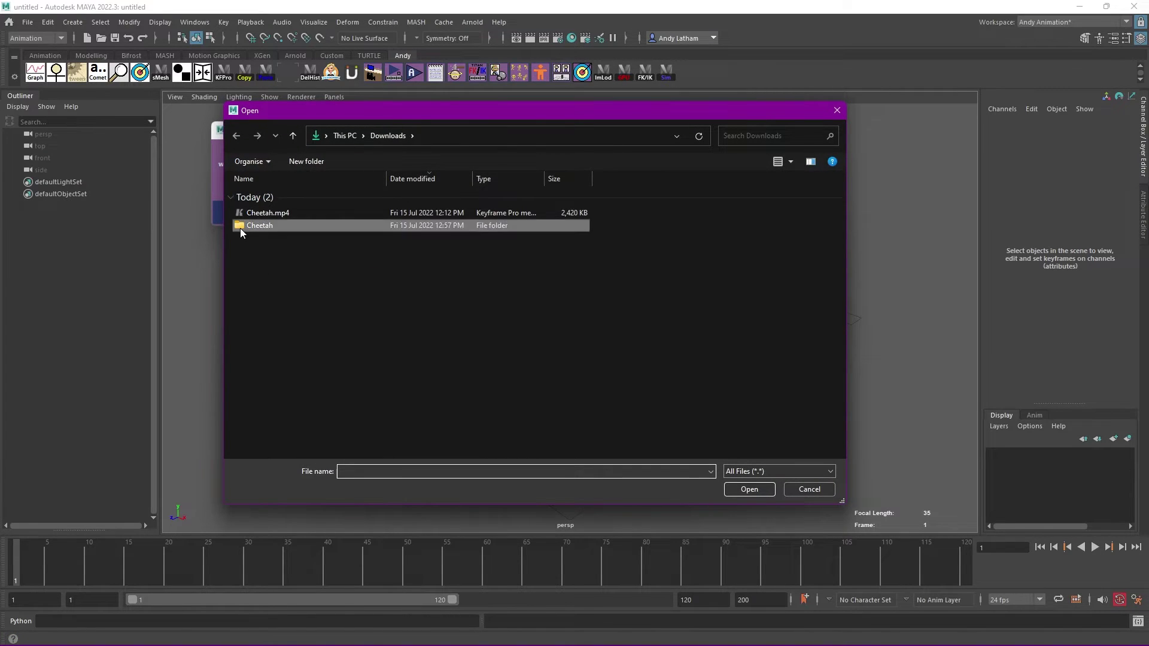
pyautogui.press('Delete')
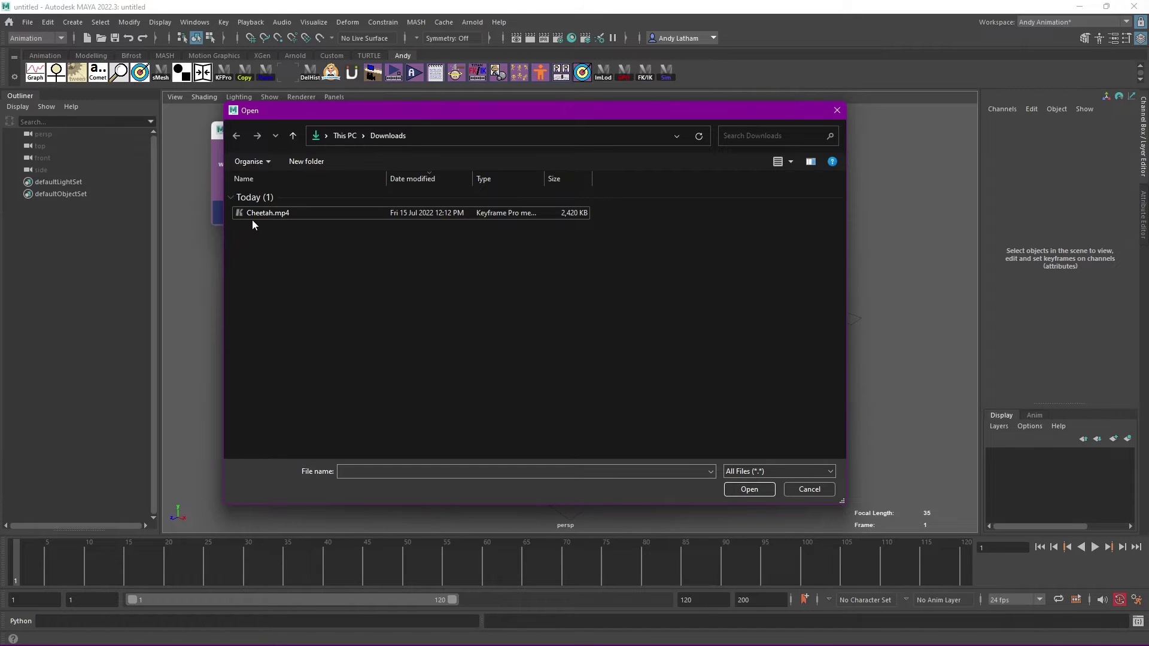
pyautogui.click(258, 214)
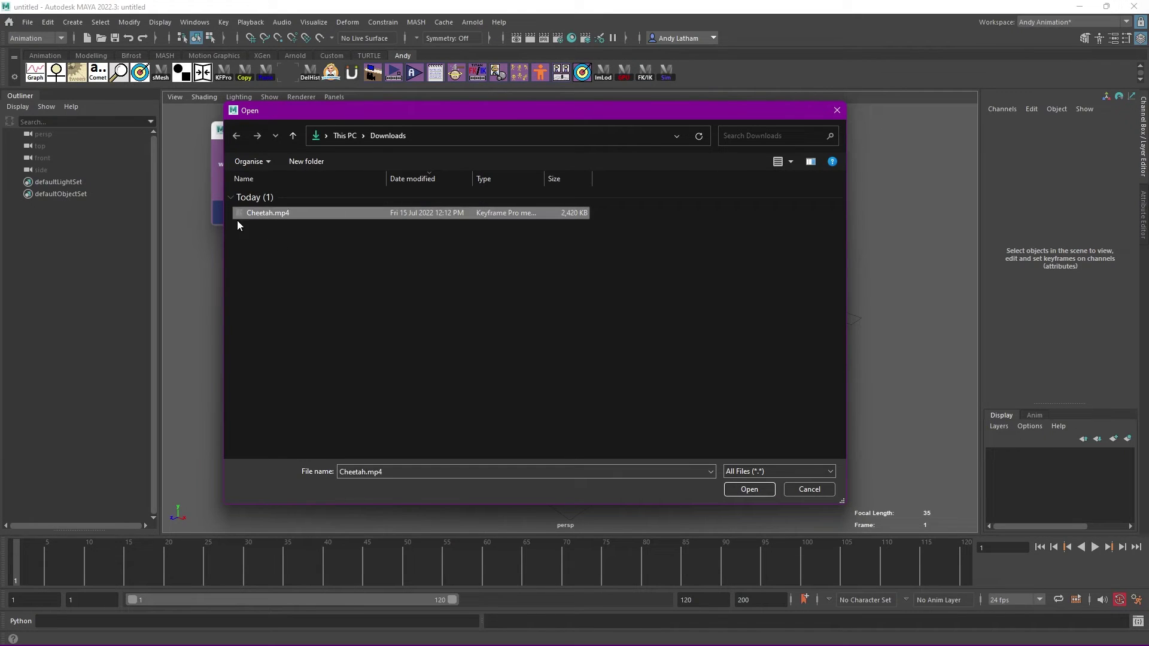
pyautogui.click(748, 490)
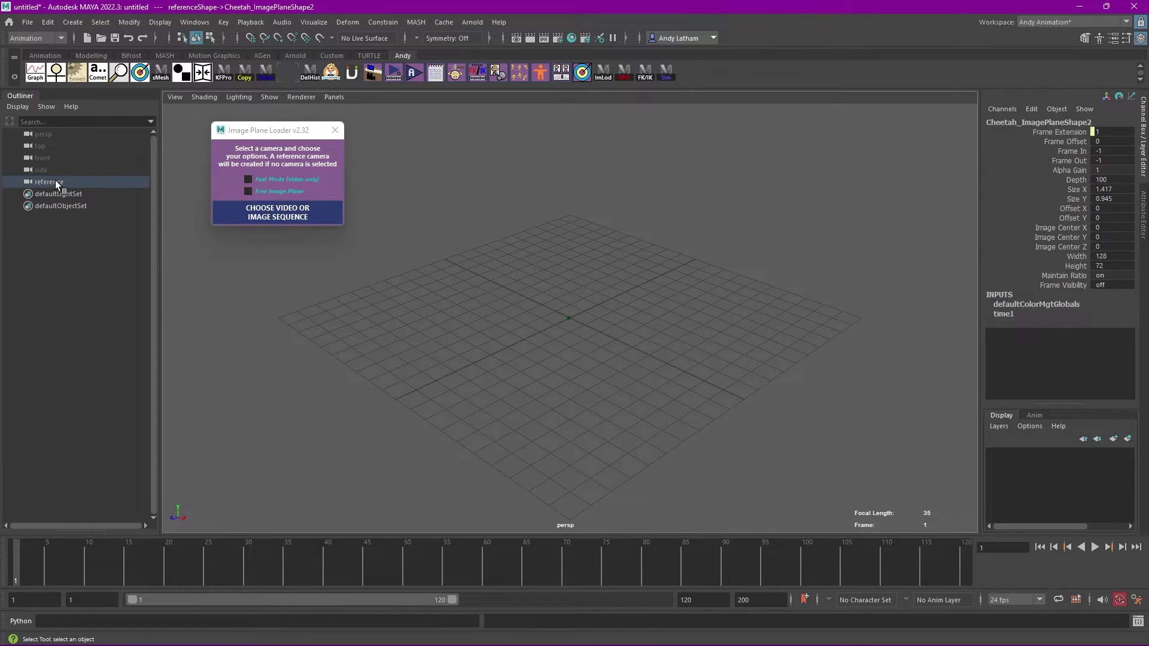
# Look through the reference camera and play back the image plane video, returning to the first frame
pyautogui.click(336, 98)
pyautogui.moveTo(348, 112)
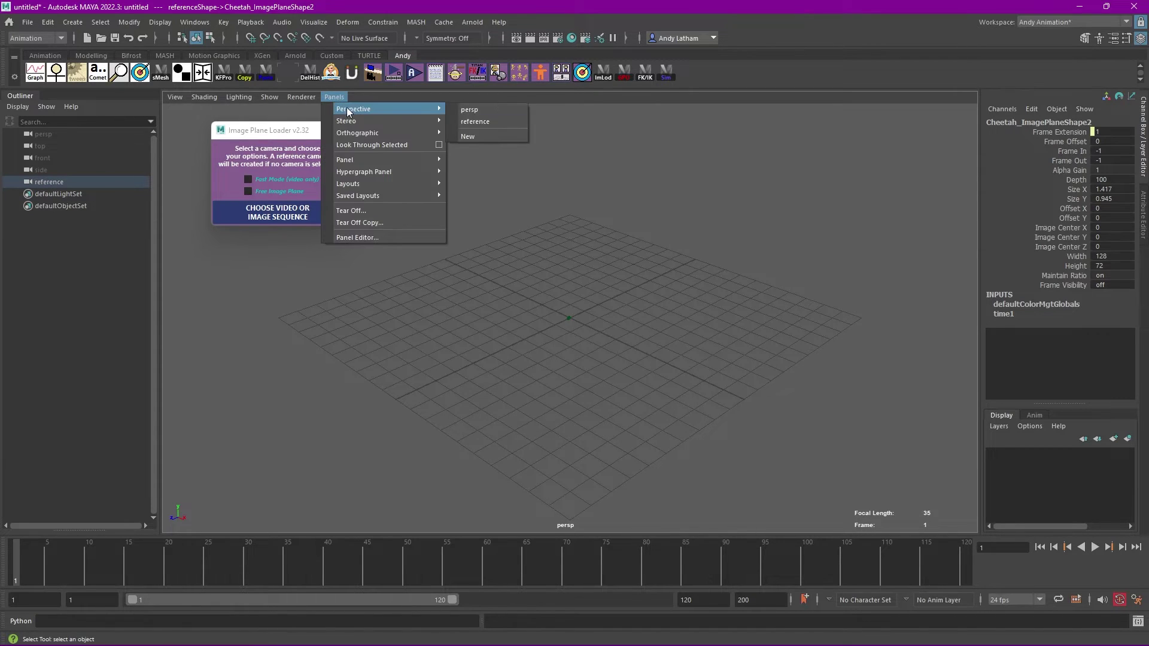
pyautogui.click(473, 122)
pyautogui.hotkey('alt', 'v')
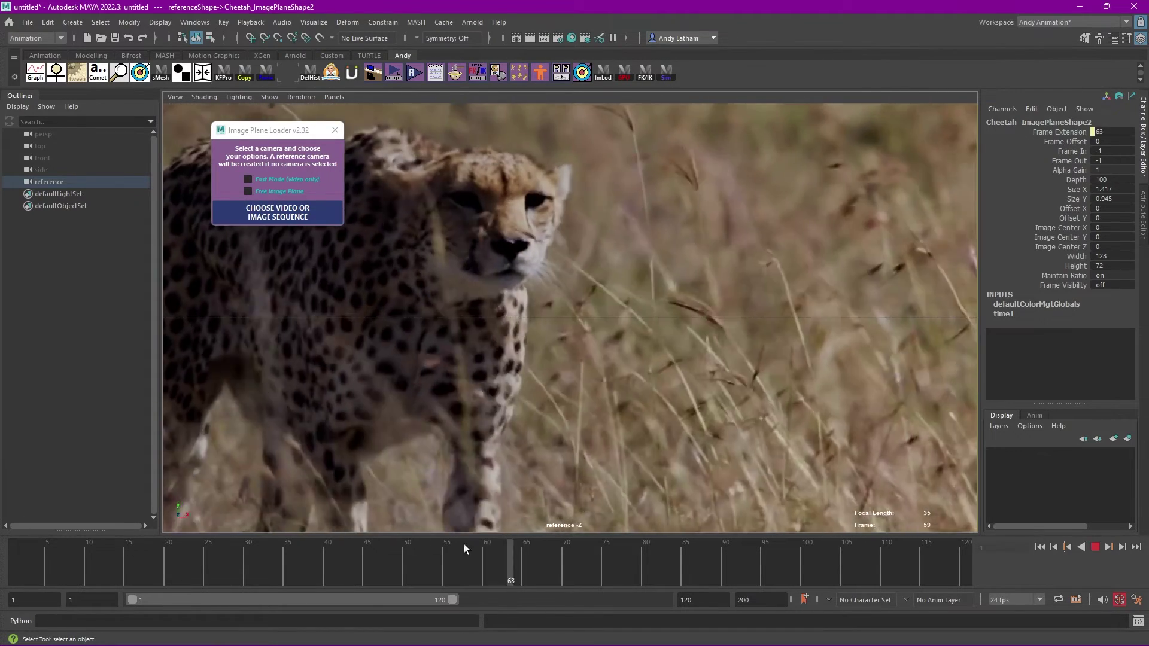
pyautogui.hotkey('alt', 'shift', 'v')
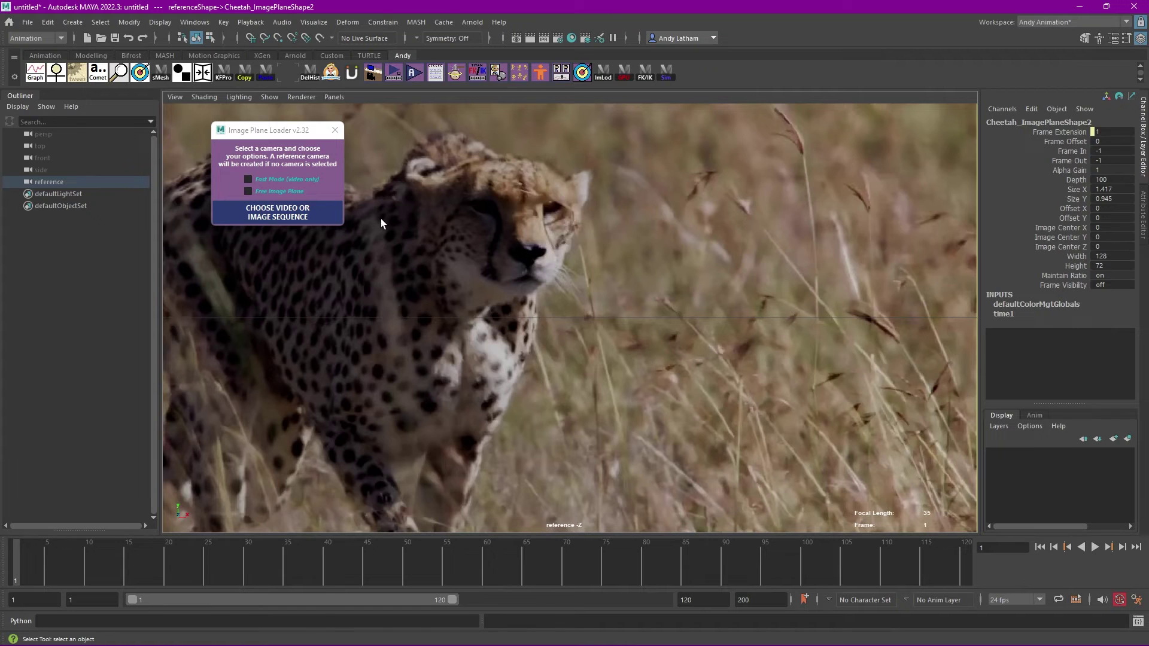
# Discard the reference camera scene by creating a new, empty scene without saving
pyautogui.click(27, 25)
pyautogui.click(38, 40)
pyautogui.click(570, 329)
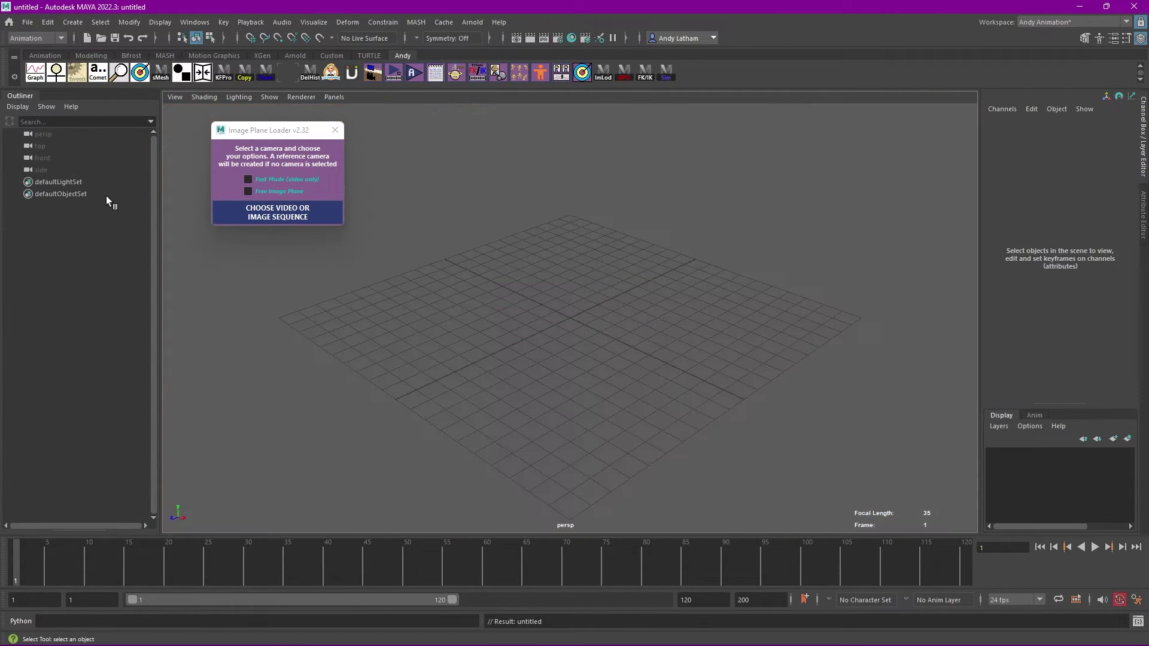
# Delete the Cheetah folder from Downloads and load Cheetah.mp4 onto the persp camera with Fast Mode (video only) enabled
pyautogui.click(46, 136)
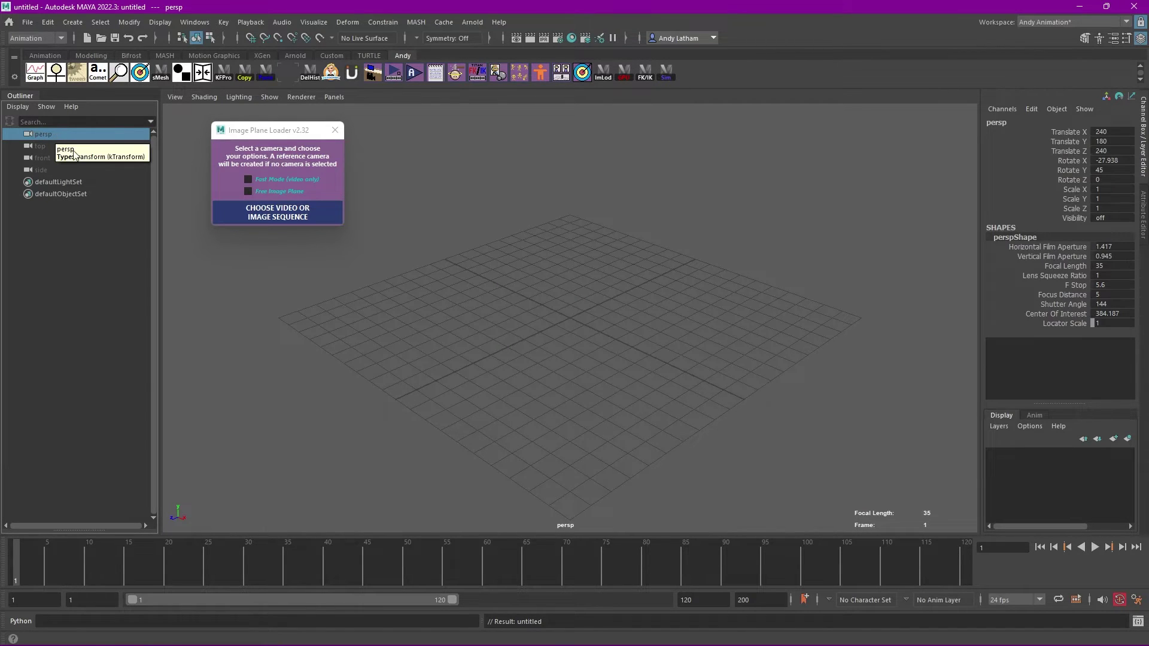
pyautogui.click(249, 180)
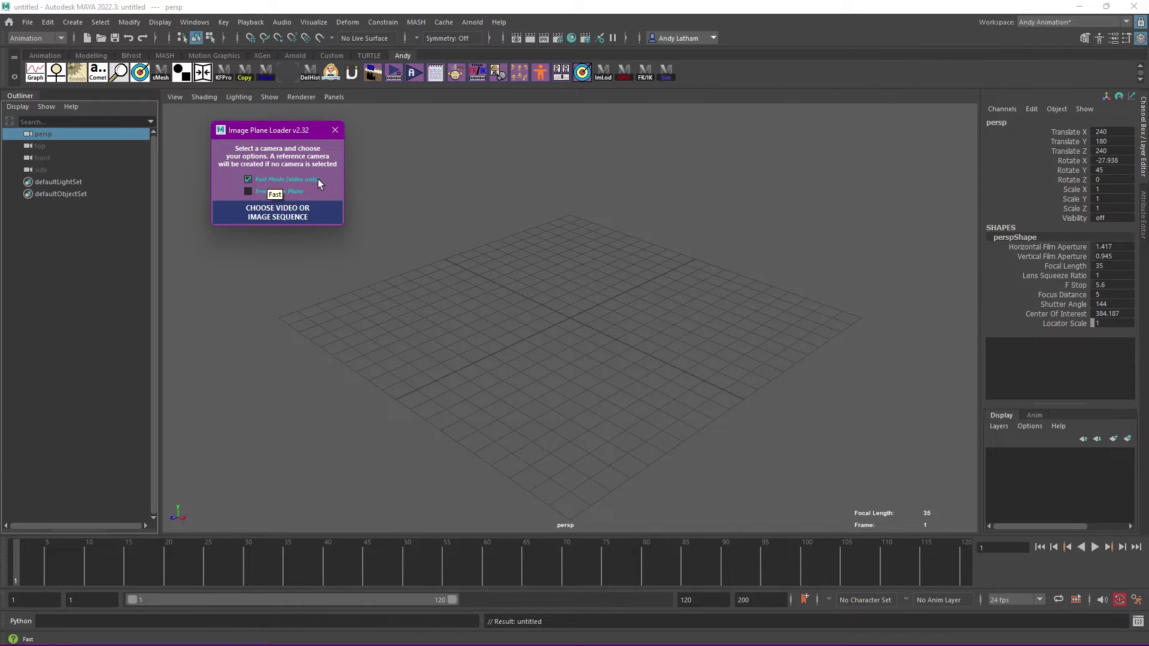
pyautogui.click(282, 216)
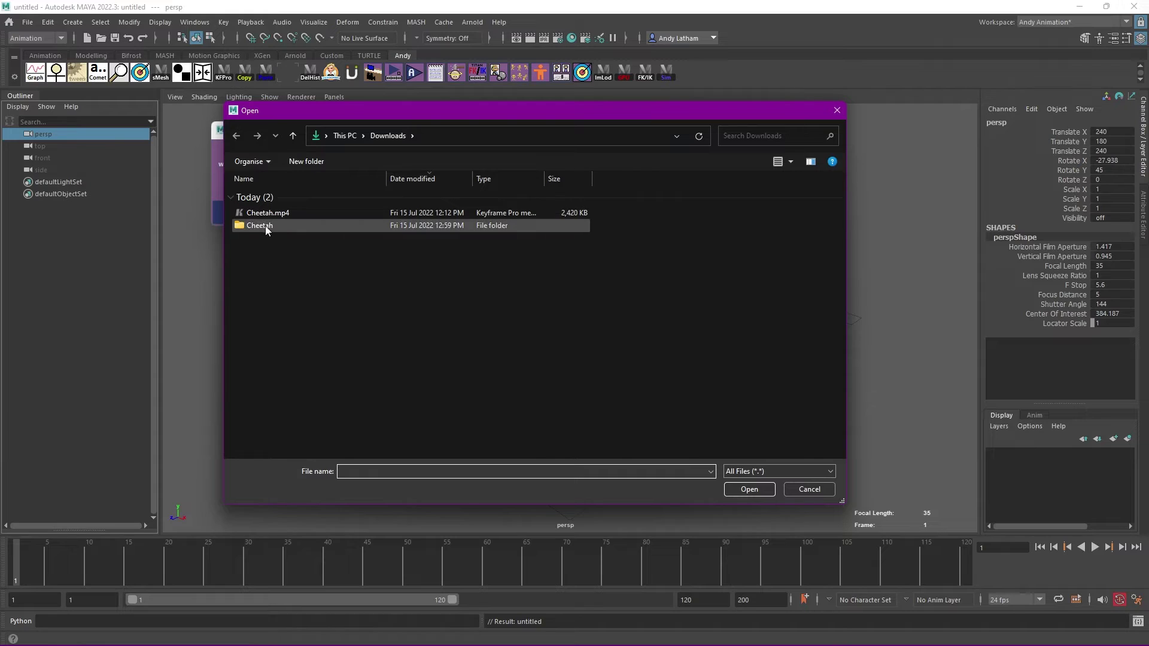
pyautogui.click(235, 228)
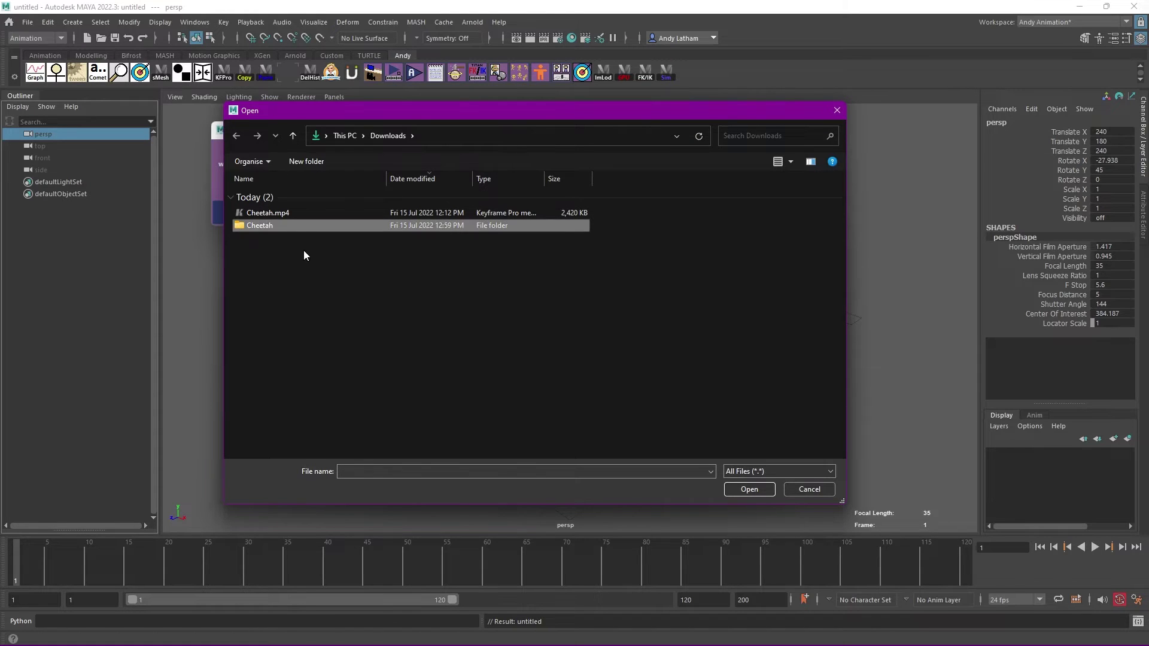
pyautogui.click(262, 214)
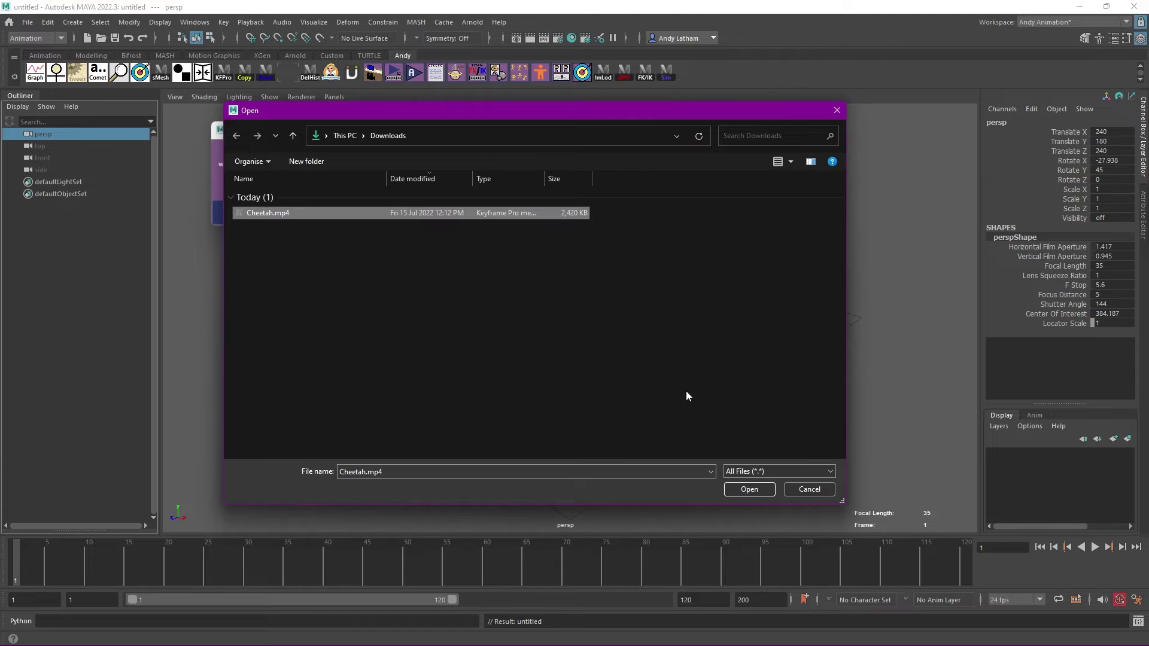
pyautogui.click(748, 489)
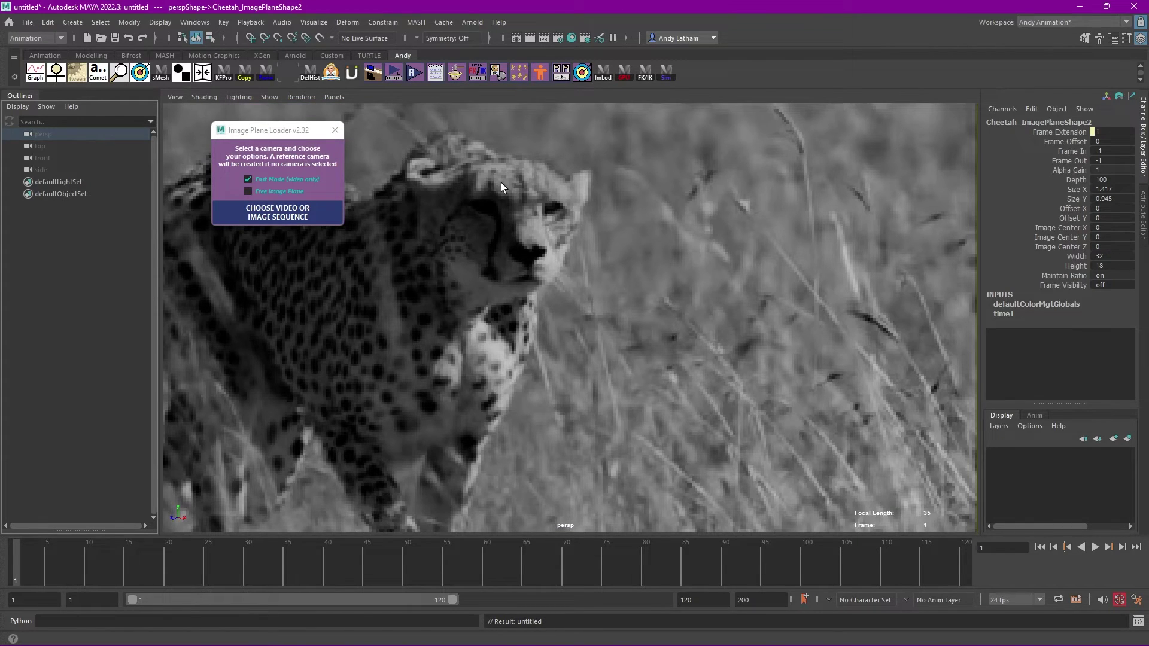
# Play back the Fast Mode image plane video, scrub through the timeline and return to the first frame
pyautogui.hotkey('alt', 'v')
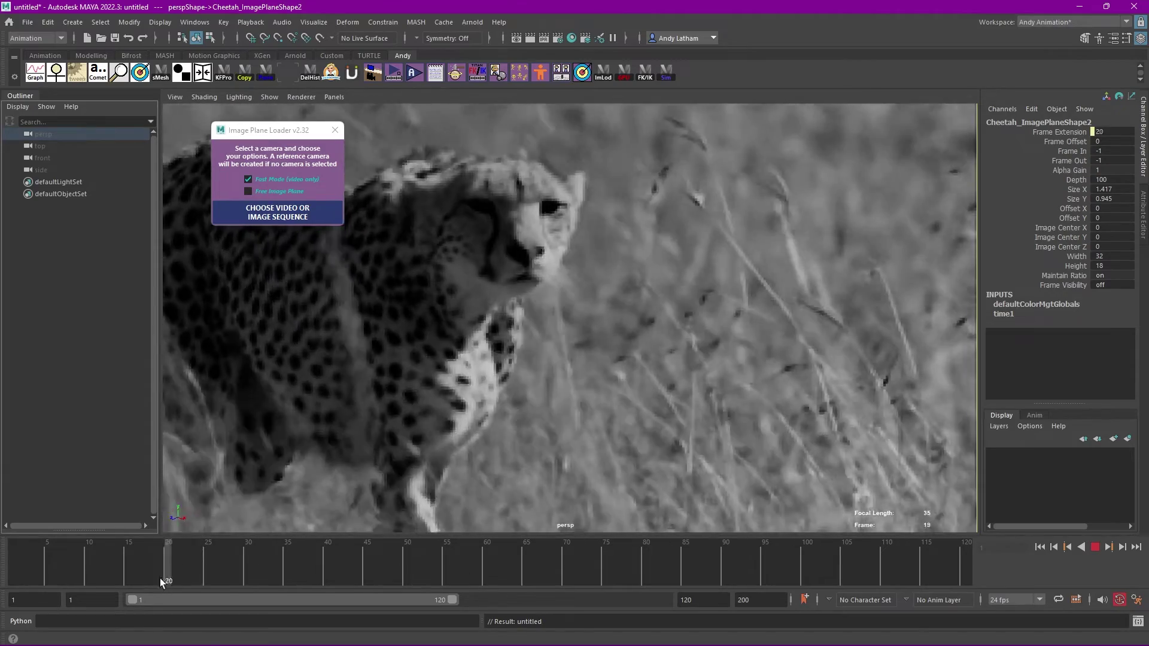
pyautogui.moveTo(162, 584); pyautogui.dragTo(293, 559)
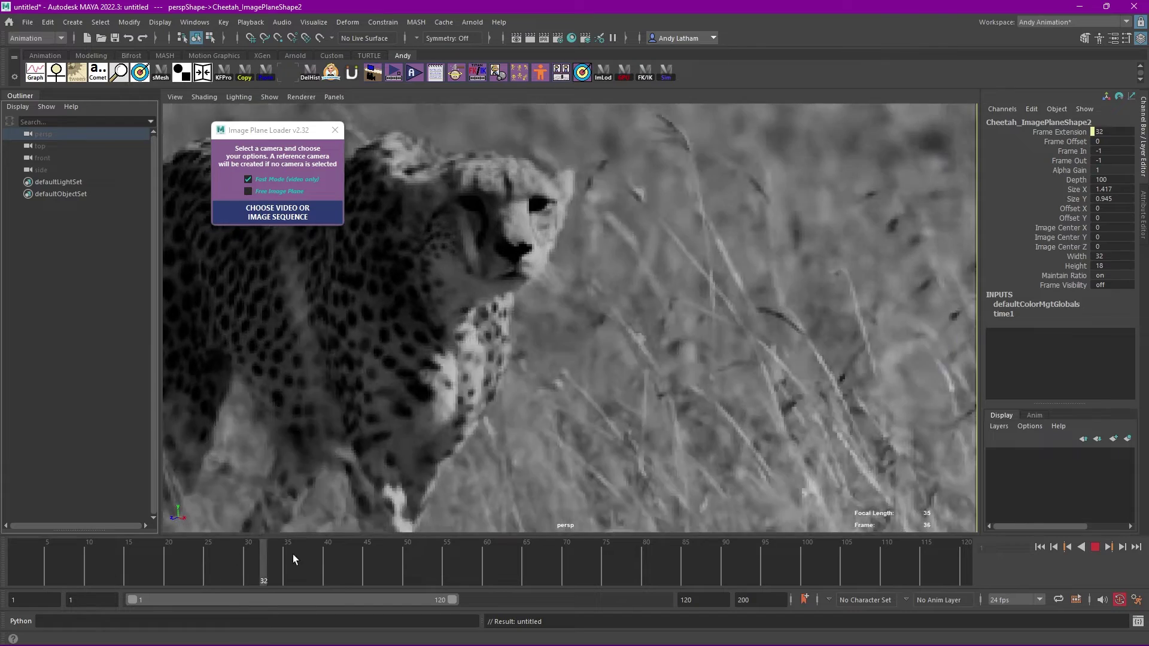
pyautogui.hotkey('alt', 'v')
pyautogui.hotkey('alt', 'shift', 'v')
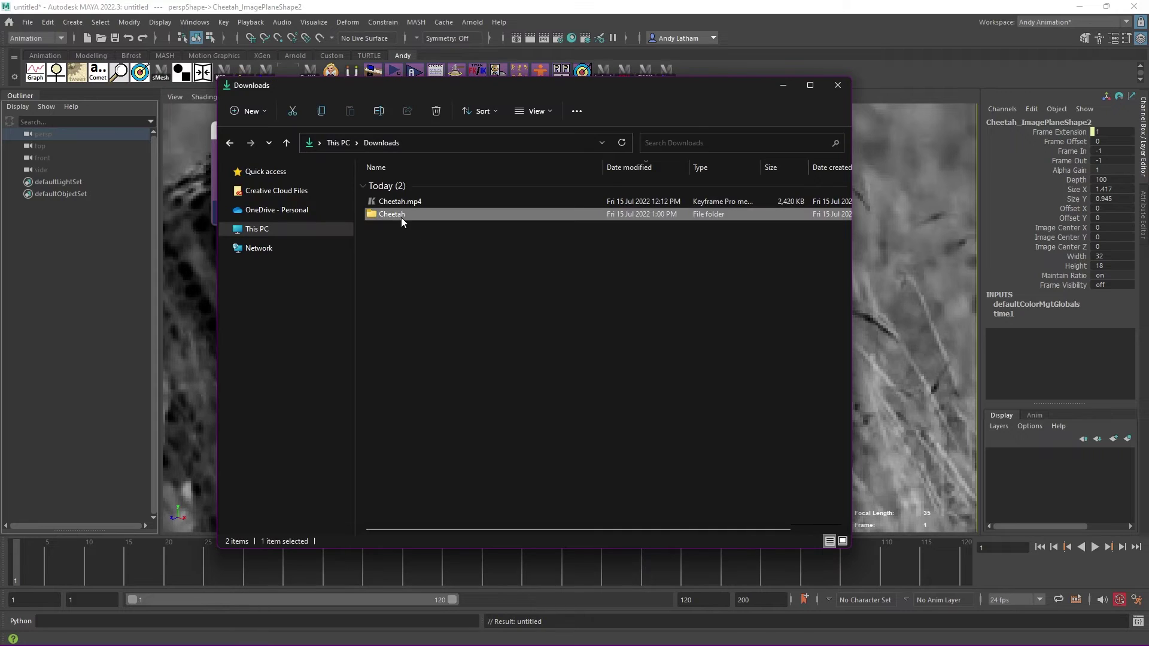
# Examine the JPG frames generated in the Cheetah folder in Downloads and close the file window
pyautogui.doubleClick(398, 215)
pyautogui.click(396, 194)
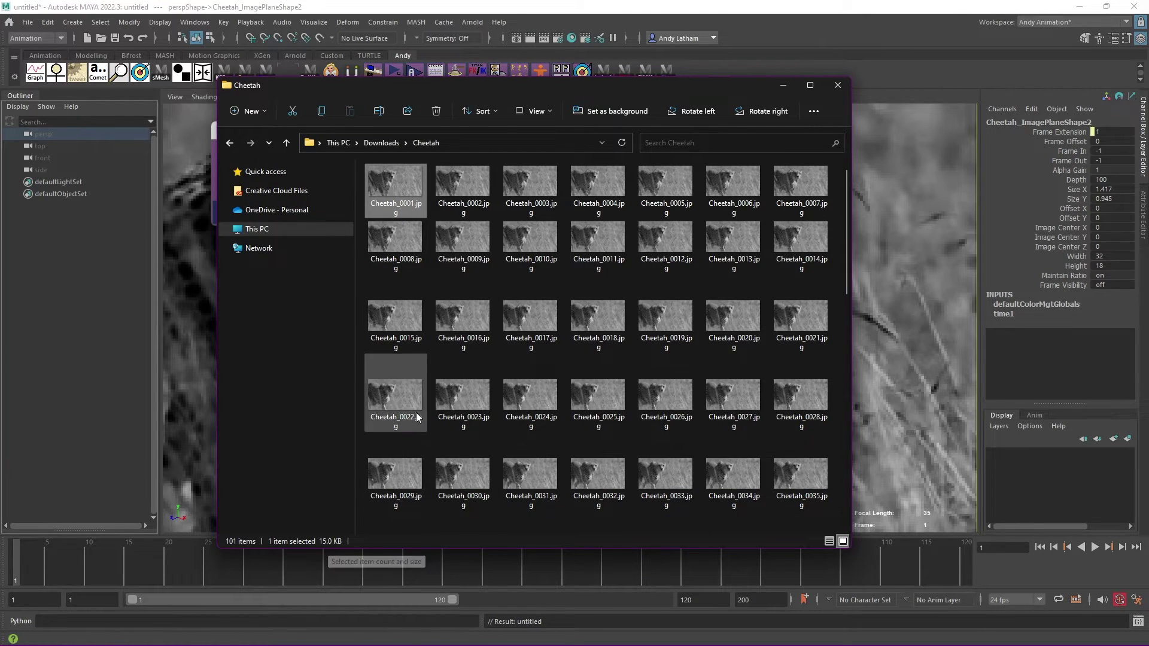
pyautogui.click(422, 467)
pyautogui.click(595, 317)
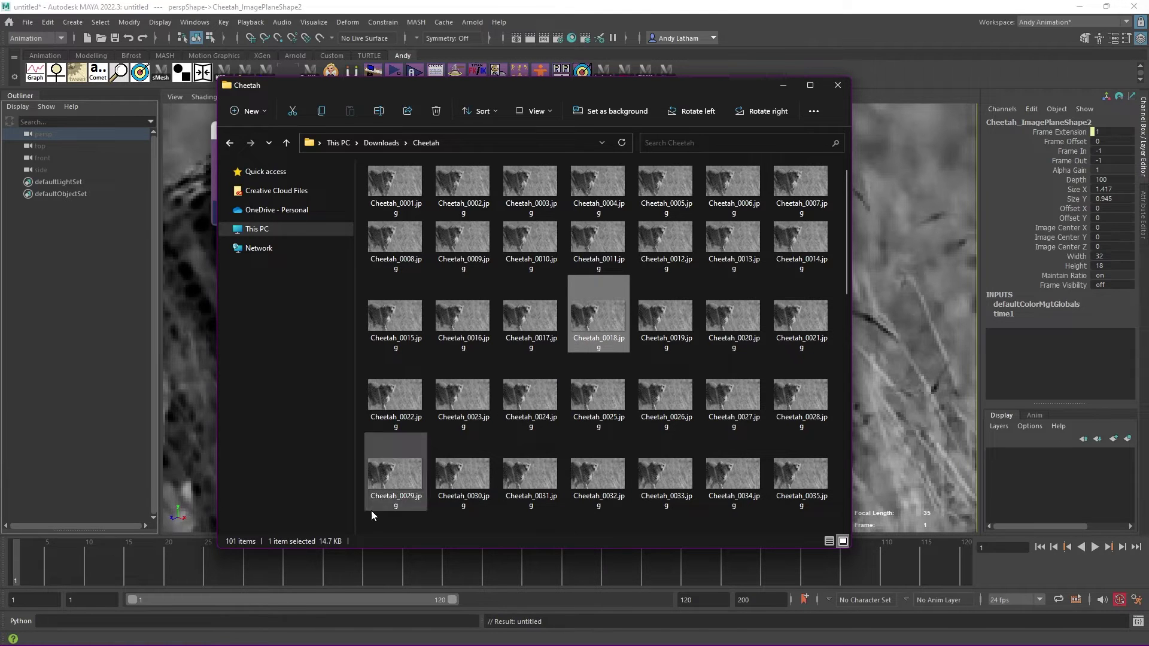
pyautogui.click(841, 91)
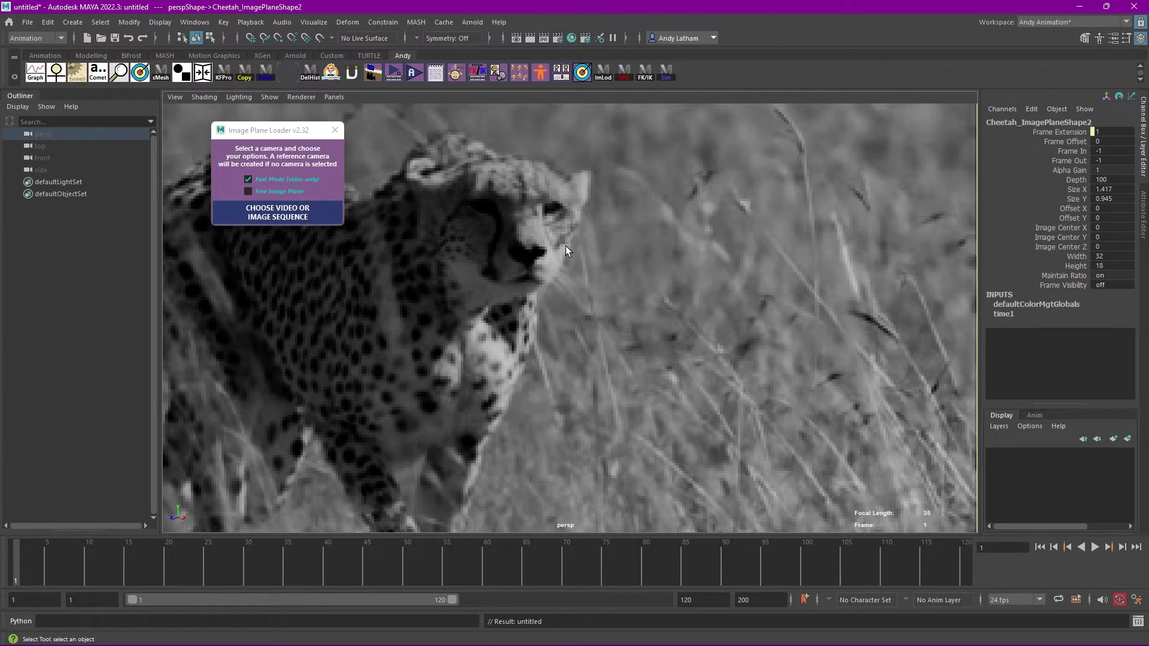
# Replay the low-quality video, scrub back to frame 1 and close the Image Plane Loader
pyautogui.hotkey('alt', 'v')
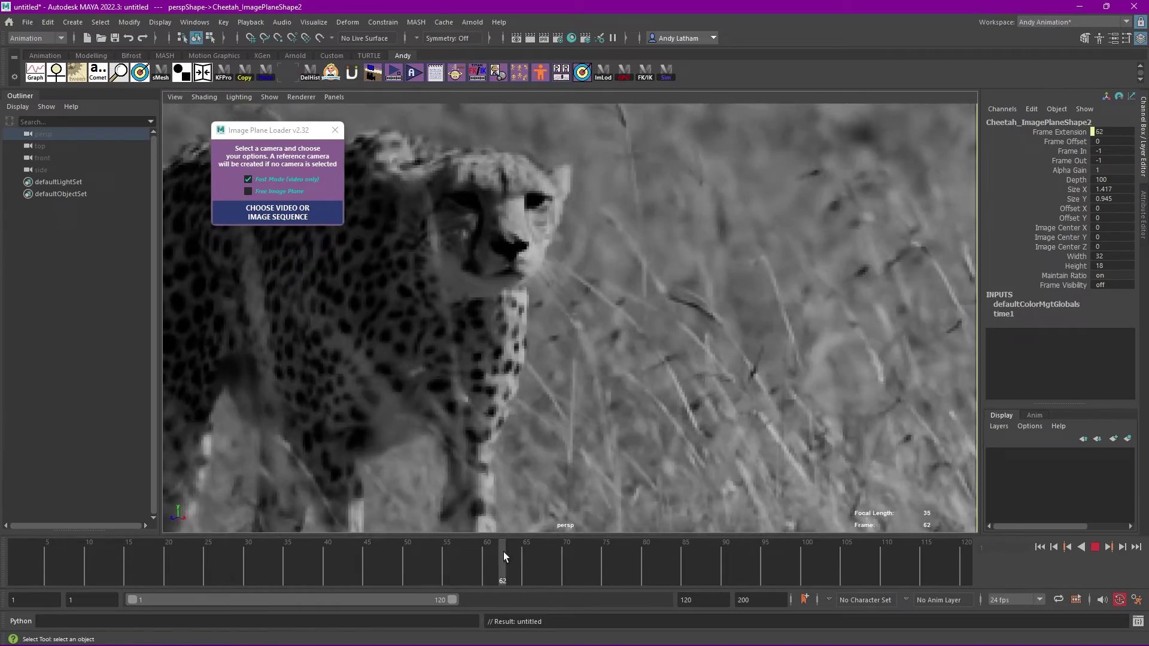
pyautogui.moveTo(504, 556); pyautogui.dragTo(15, 556)
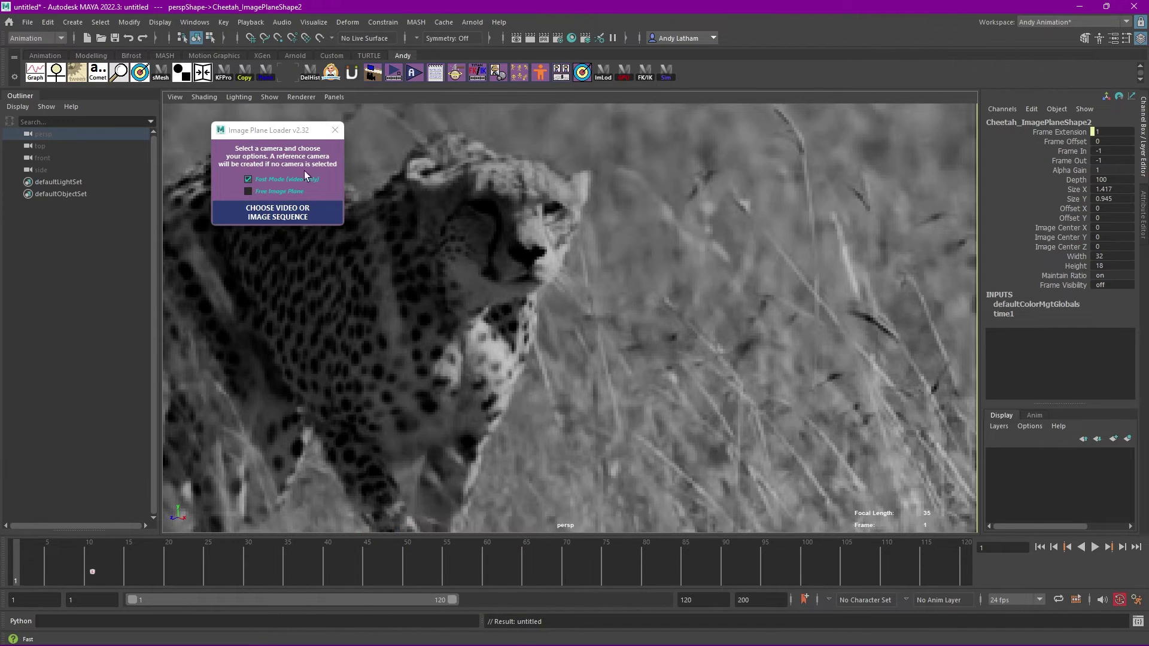
pyautogui.click(338, 135)
pyautogui.click(339, 135)
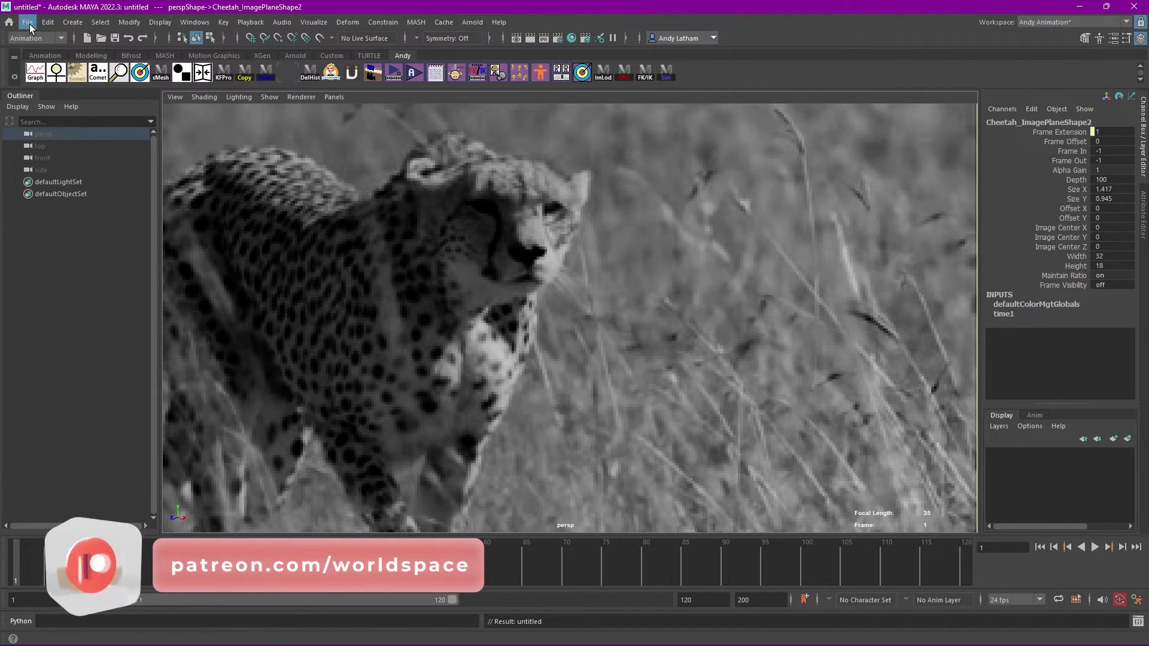
# Try shifting the cheetah image plane with its Offset X attribute and undo the shift
pyautogui.click(41, 134)
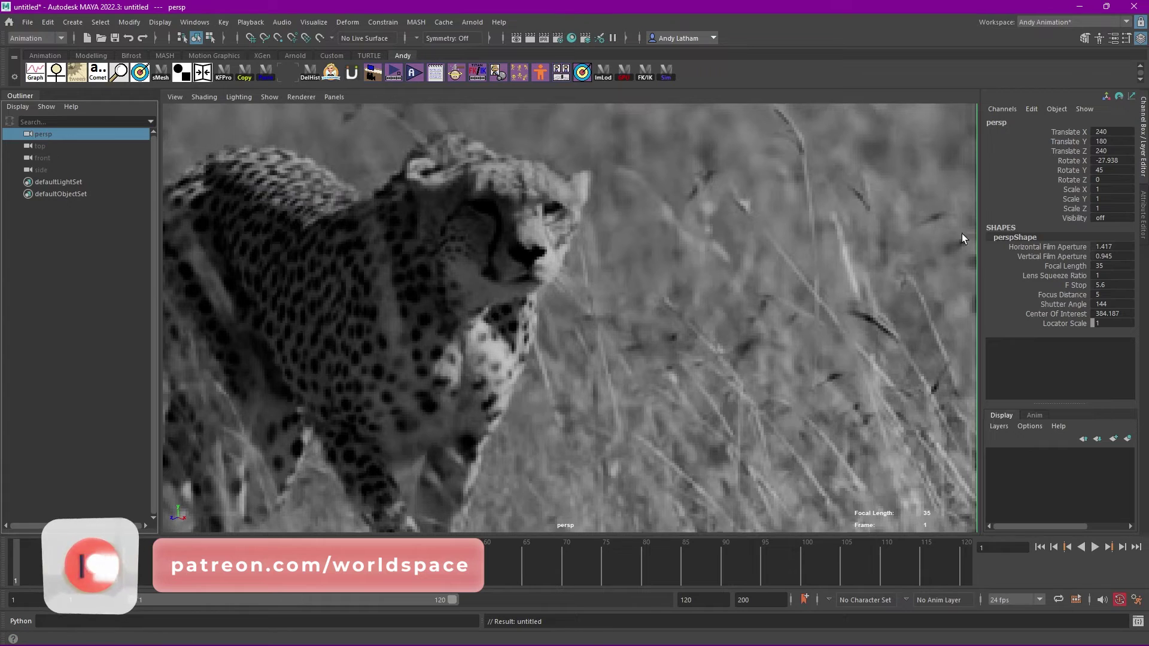
pyautogui.click(562, 254)
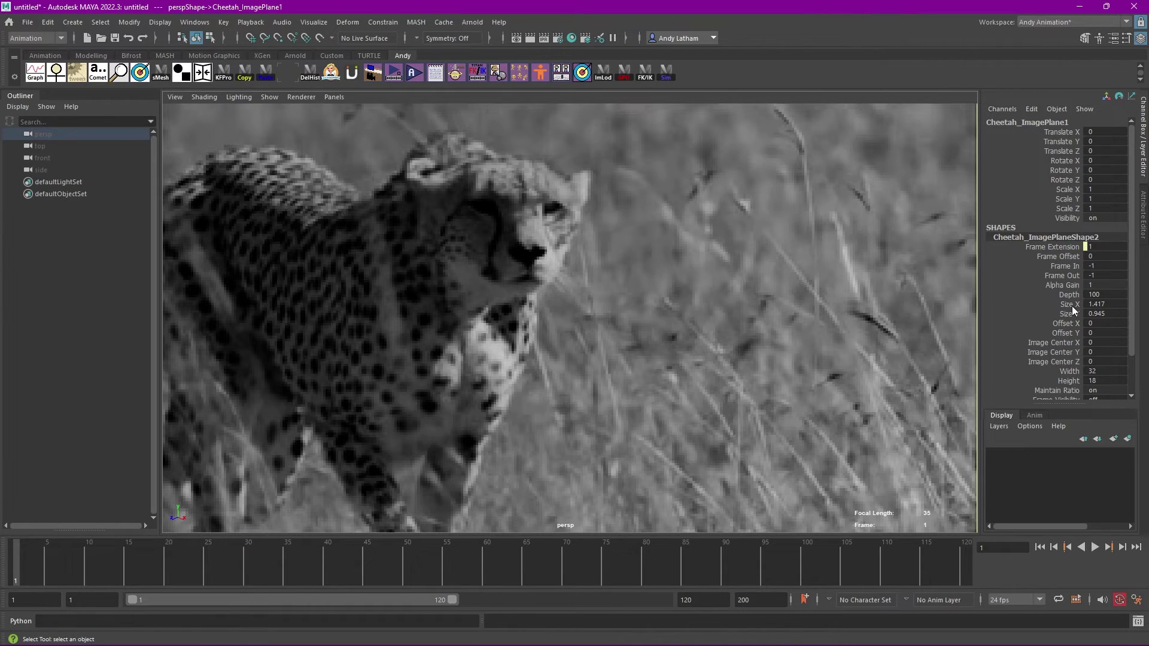
pyautogui.click(1057, 323)
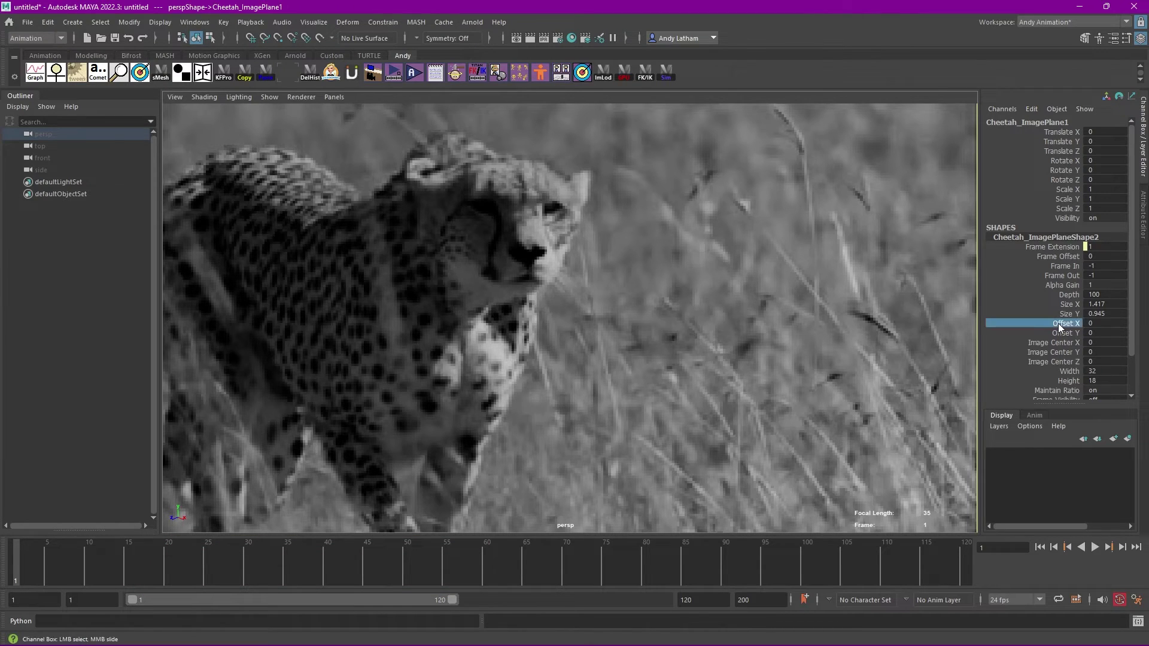
pyautogui.moveTo(672, 257); pyautogui.dragTo(672, 258, button='middle')
pyautogui.hotkey('ctrl', 'z')
pyautogui.hotkey('ctrl', 'z')
pyautogui.hotkey('ctrl', 'z')
pyautogui.hotkey('ctrl', 'z')
# Create a new, empty scene without saving the persp image plane scene
pyautogui.click(27, 22)
pyautogui.click(48, 47)
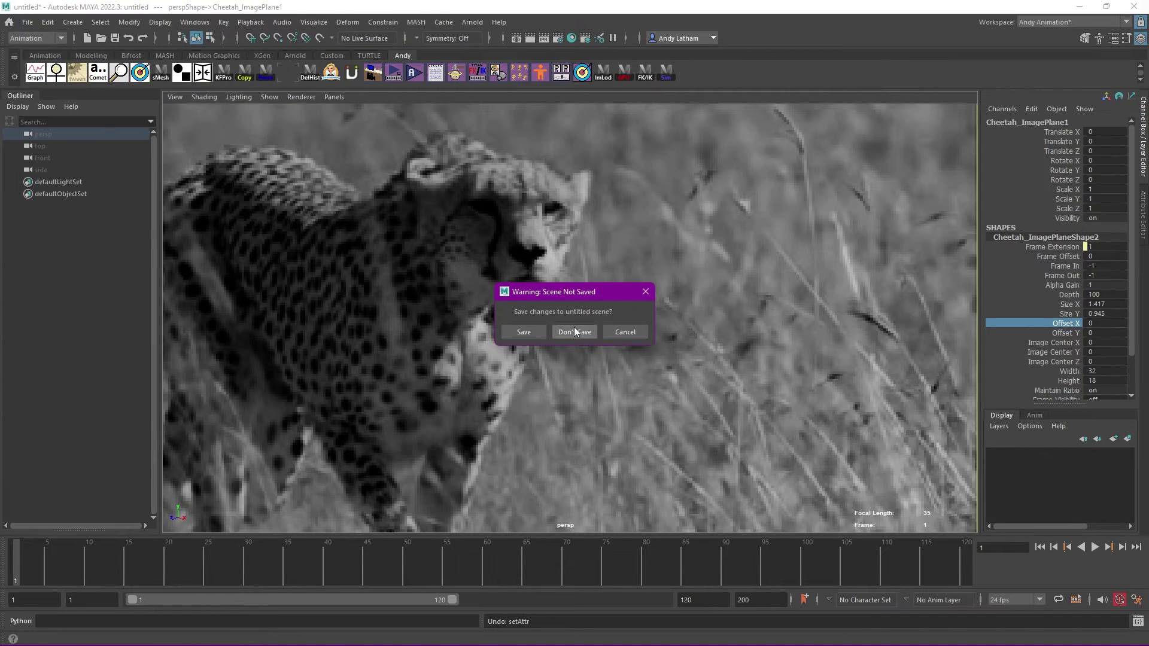
pyautogui.click(573, 332)
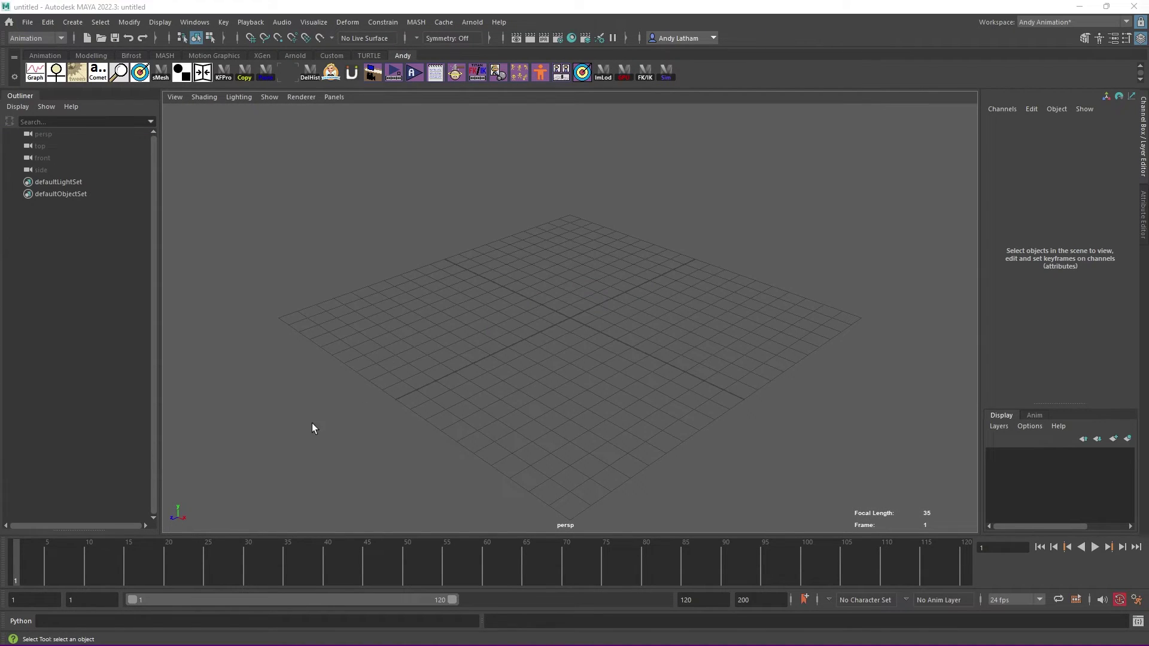
# Delete the Cheetah folder from Downloads and return to the empty Maya scene
pyautogui.hotkey('alt', 'Tab')
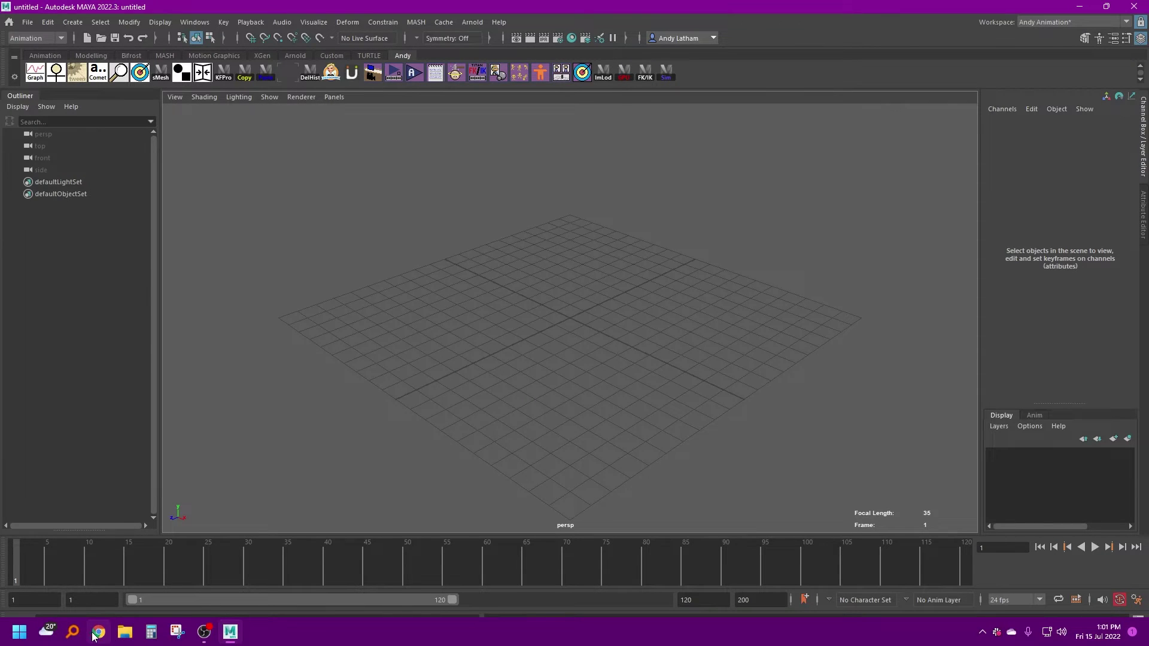
pyautogui.click(125, 634)
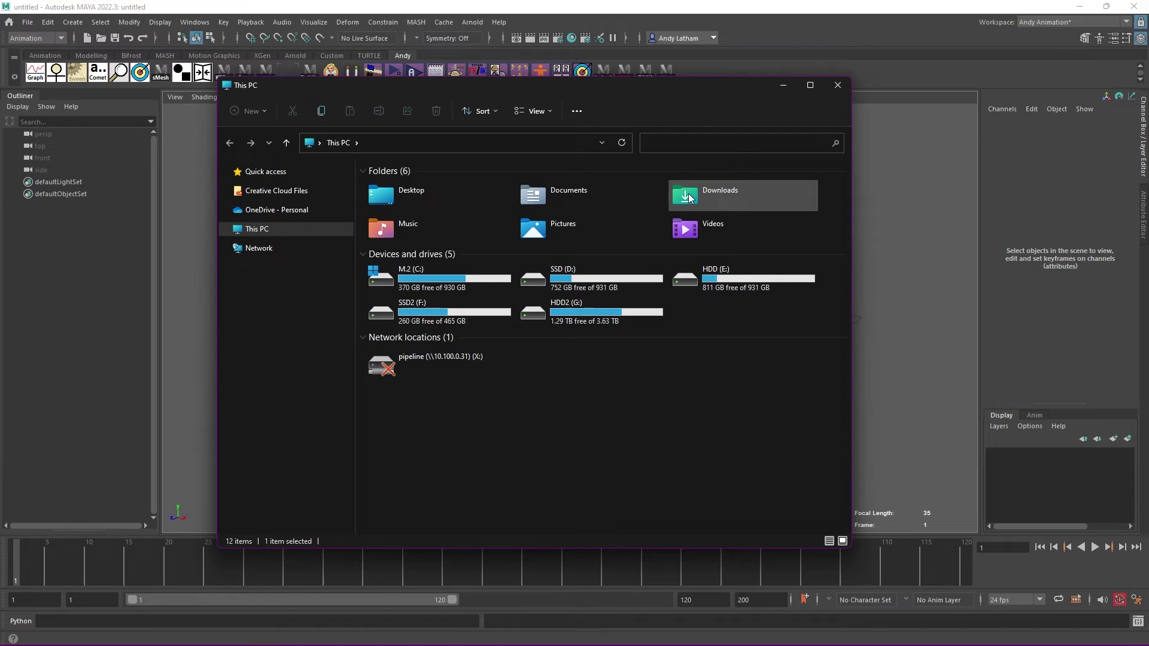
pyautogui.doubleClick(712, 195)
pyautogui.click(390, 217)
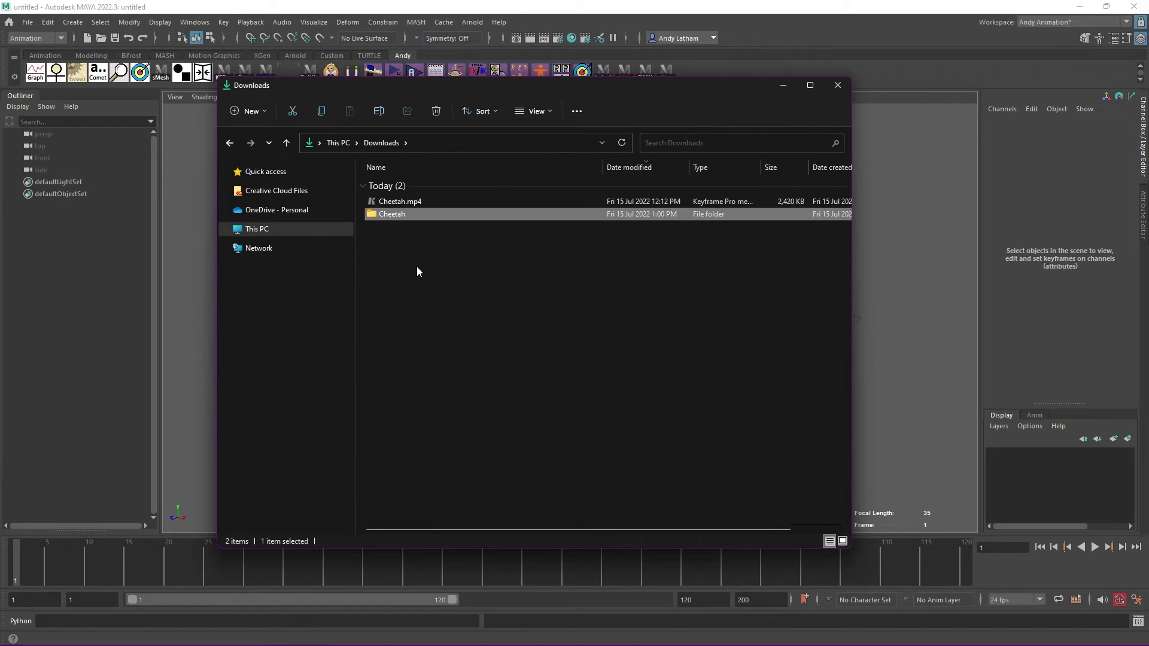
pyautogui.press('Delete')
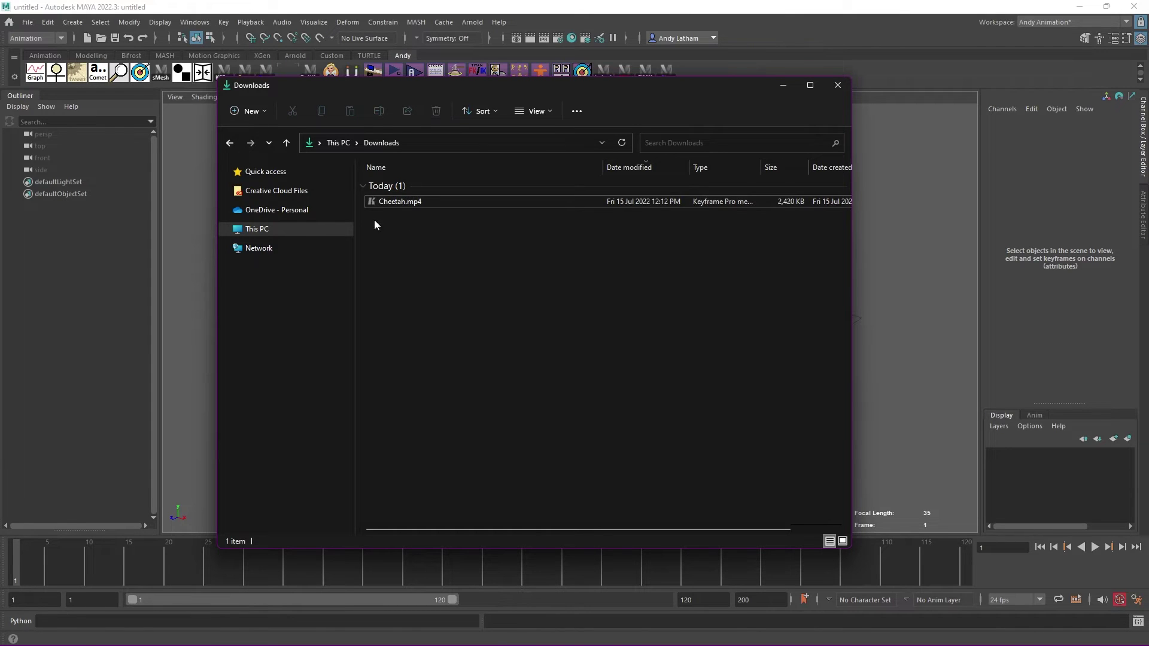
pyautogui.click(182, 261)
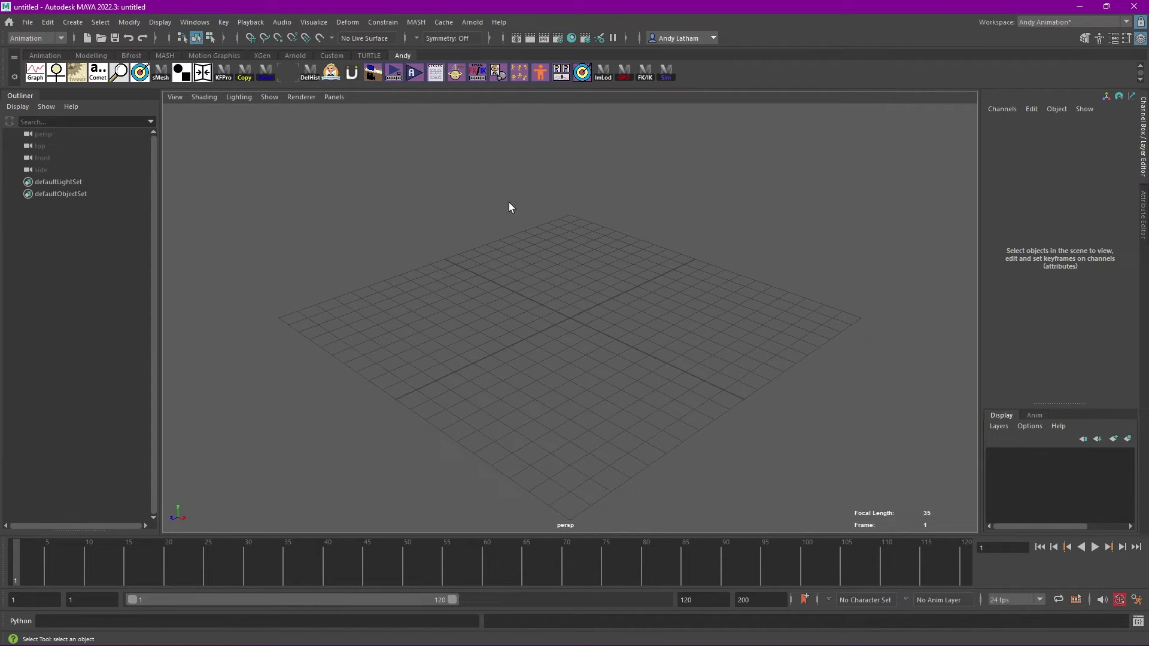
# Load Cheetah.mp4 with the Image Plane Loader, using Free Image Plane with Fast Mode off and no camera selected
pyautogui.click(507, 84)
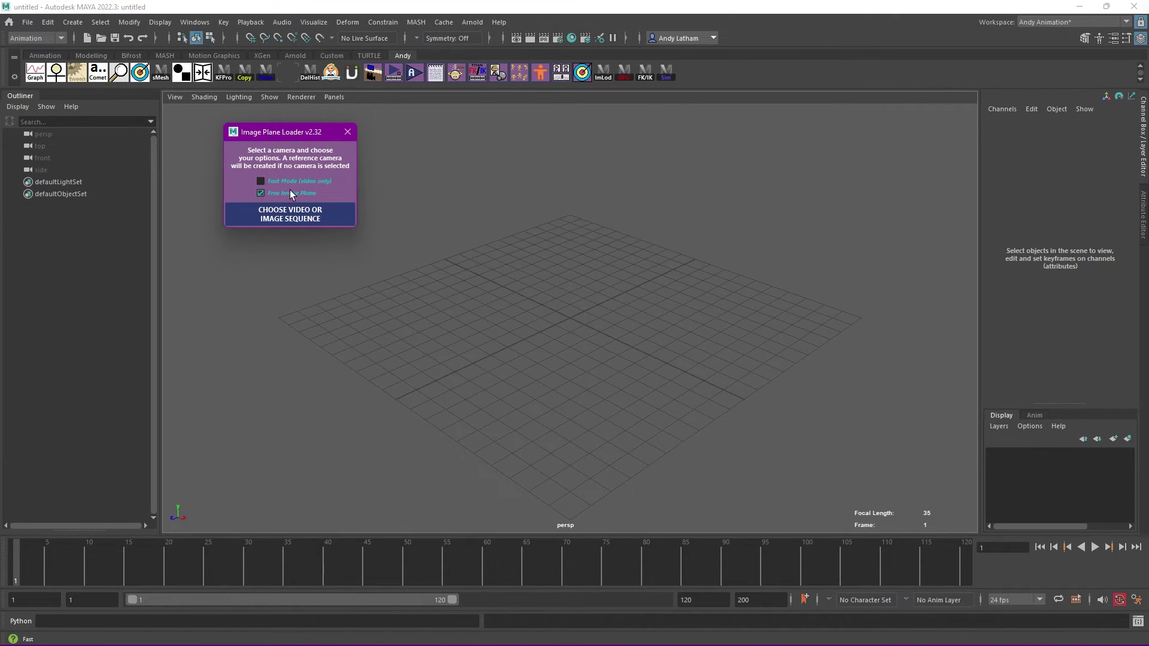
pyautogui.click(278, 215)
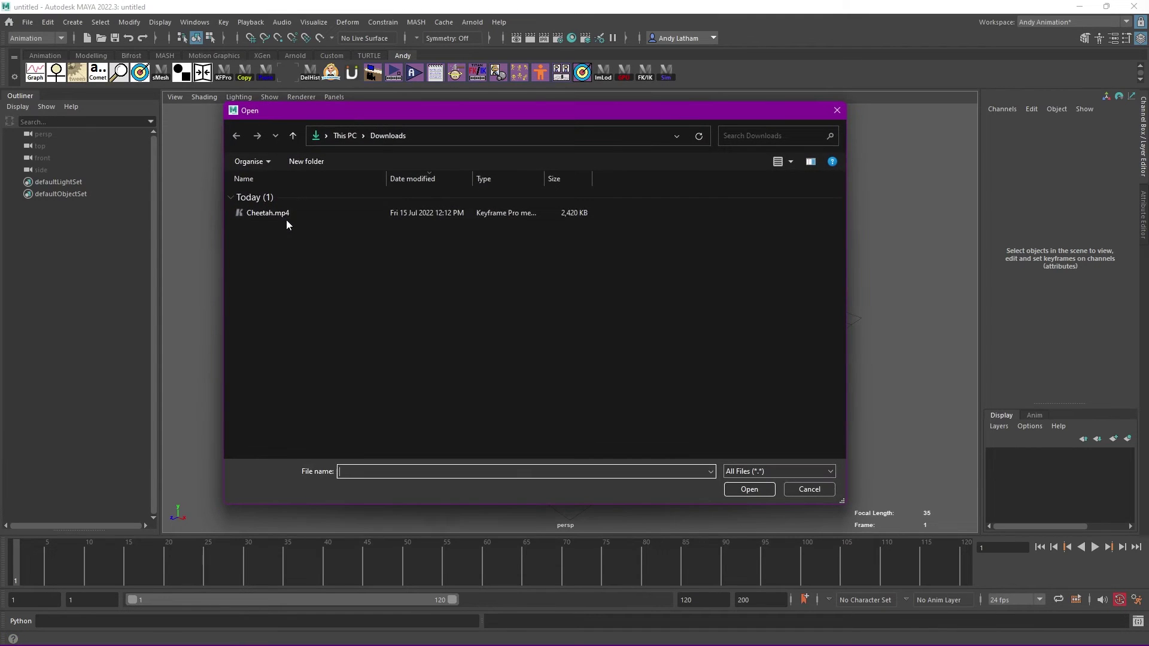
pyautogui.click(307, 213)
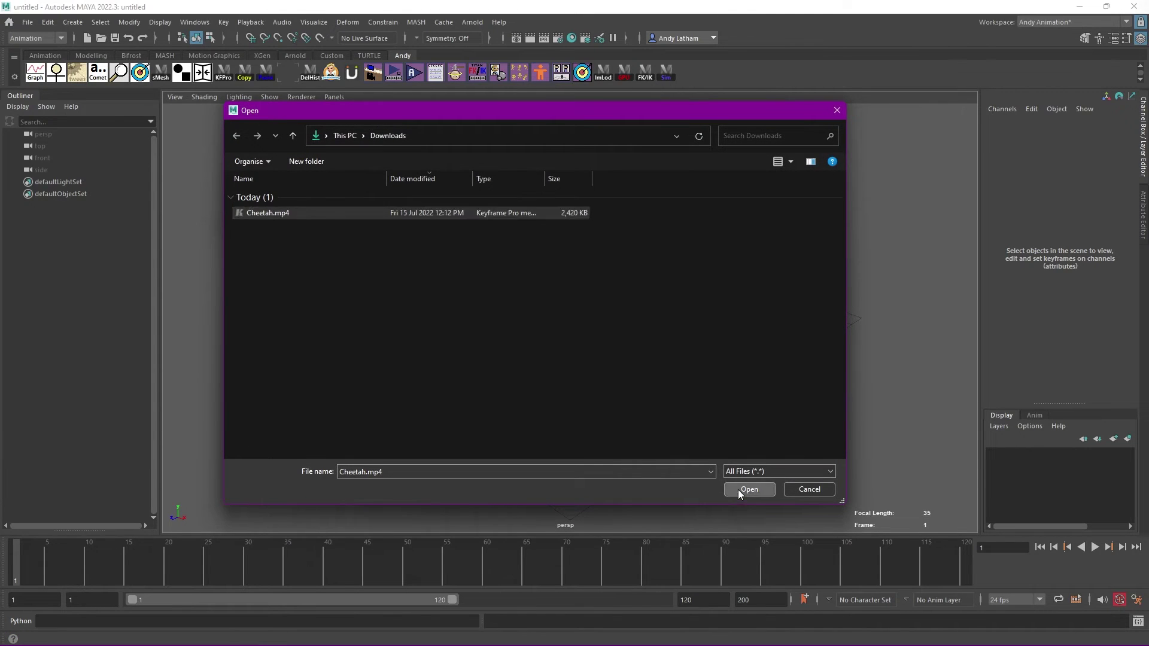
pyautogui.click(738, 489)
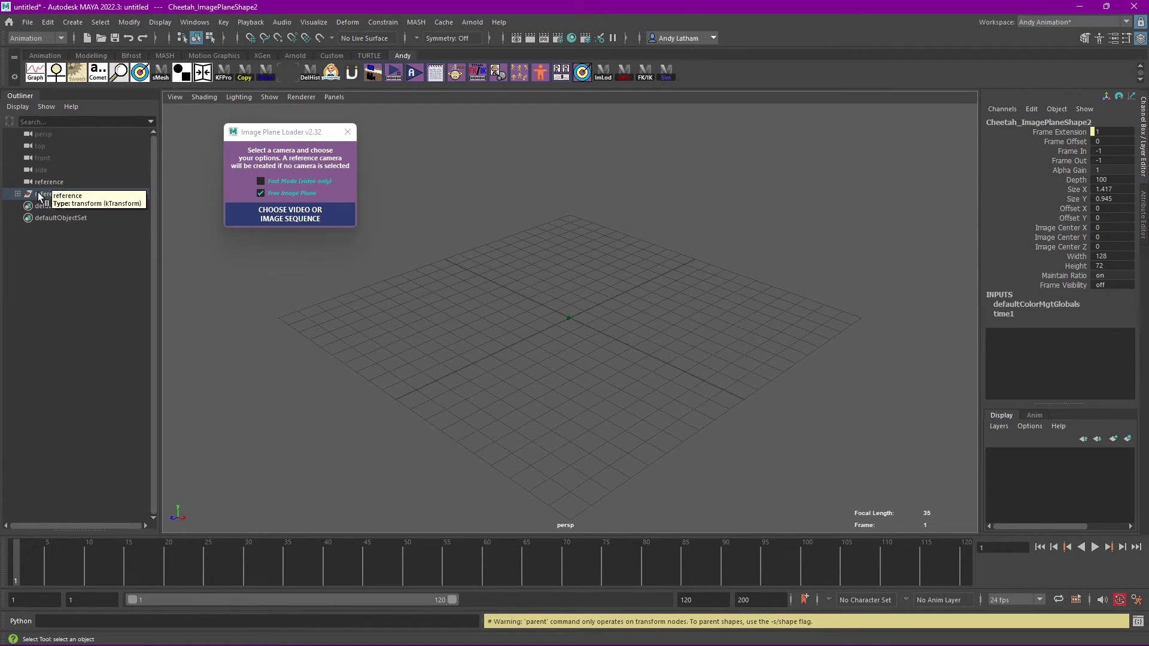
# Look through the reference camera and scrub the cheetah video, returning to frame 1
pyautogui.click(339, 97)
pyautogui.moveTo(383, 109)
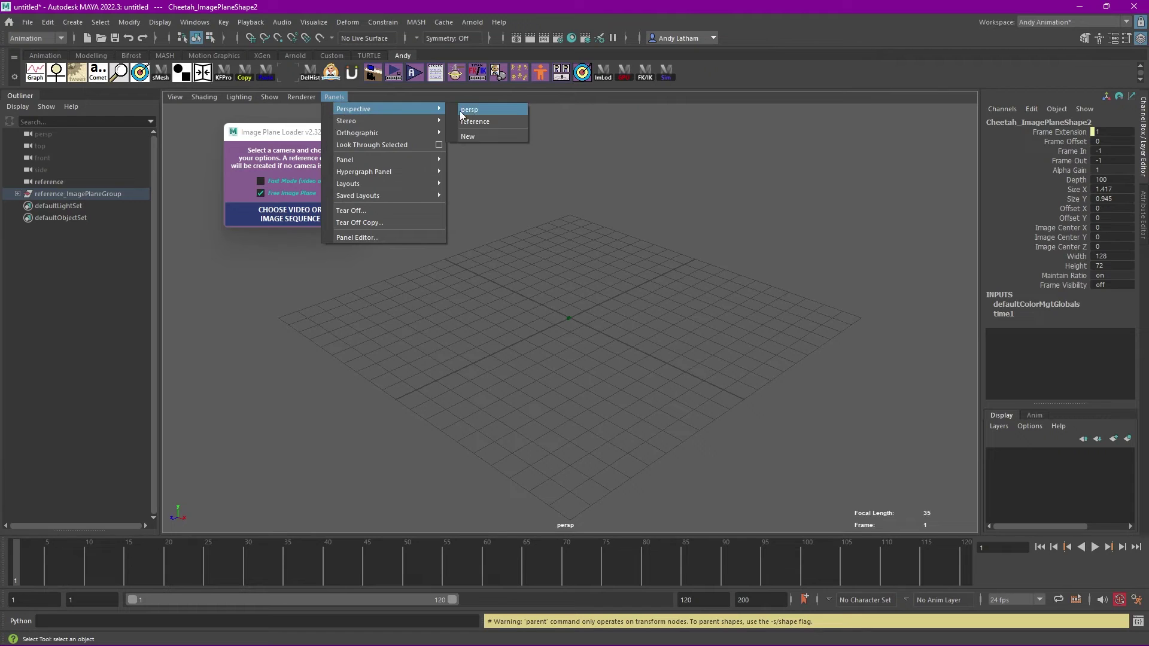
pyautogui.click(468, 118)
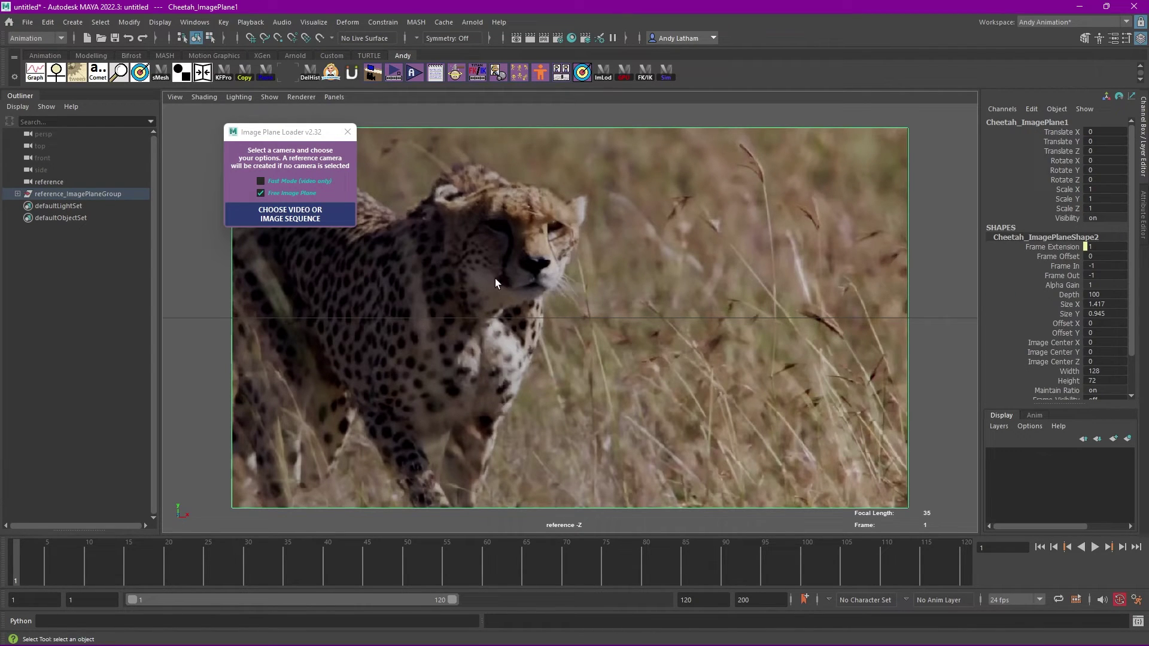
pyautogui.moveTo(281, 562); pyautogui.dragTo(15, 556)
# Move the free image plane to about -22.45 in X and 10.43 in Y
pyautogui.press('w')
pyautogui.moveTo(679, 317)
pyautogui.mouseDown()
pyautogui.moveTo(610, 312)
pyautogui.moveTo(688, 315)
pyautogui.moveTo(665, 315)
pyautogui.mouseUp()
pyautogui.moveTo(554, 281); pyautogui.dragTo(536, 230)
pyautogui.moveTo(647, 263); pyautogui.dragTo(538, 273)
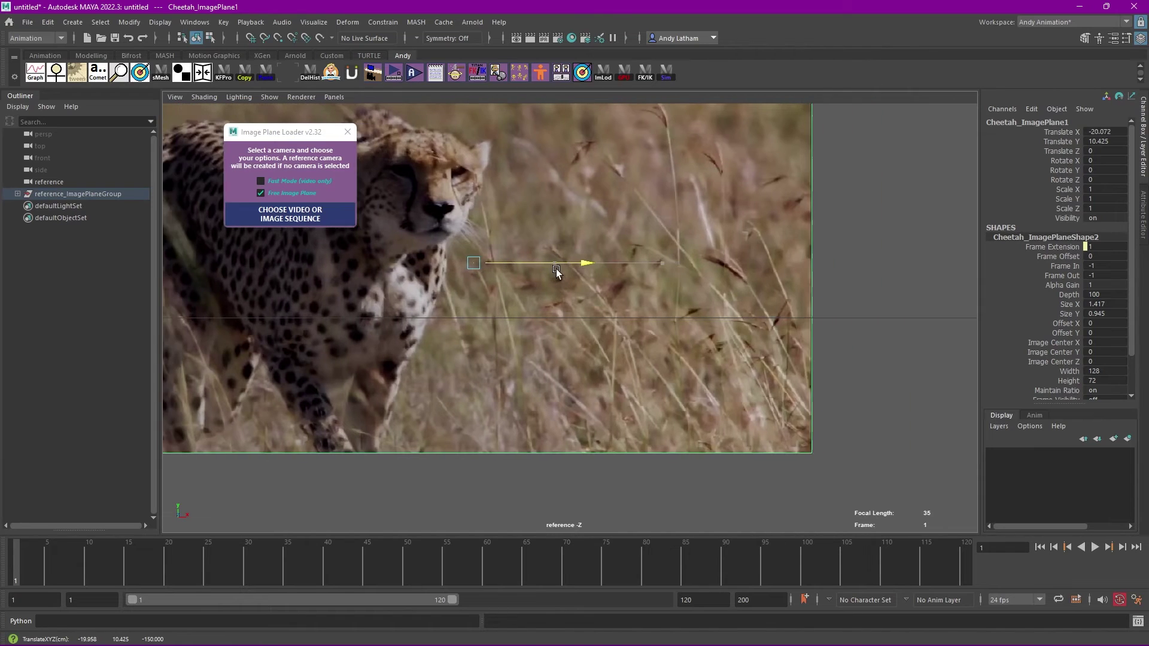
# Scale the image plane uniformly to about 0.407 and rotate it to about 38.7 degrees in Z
pyautogui.press('r')
pyautogui.moveTo(451, 266); pyautogui.dragTo(233, 258)
pyautogui.press('e')
pyautogui.moveTo(564, 294); pyautogui.dragTo(558, 213)
# Play the video on the transformed image plane and orbit the reference camera to check how the plane follows
pyautogui.hotkey('alt', 'v')
pyautogui.hotkey('alt', 'shift', 'v')
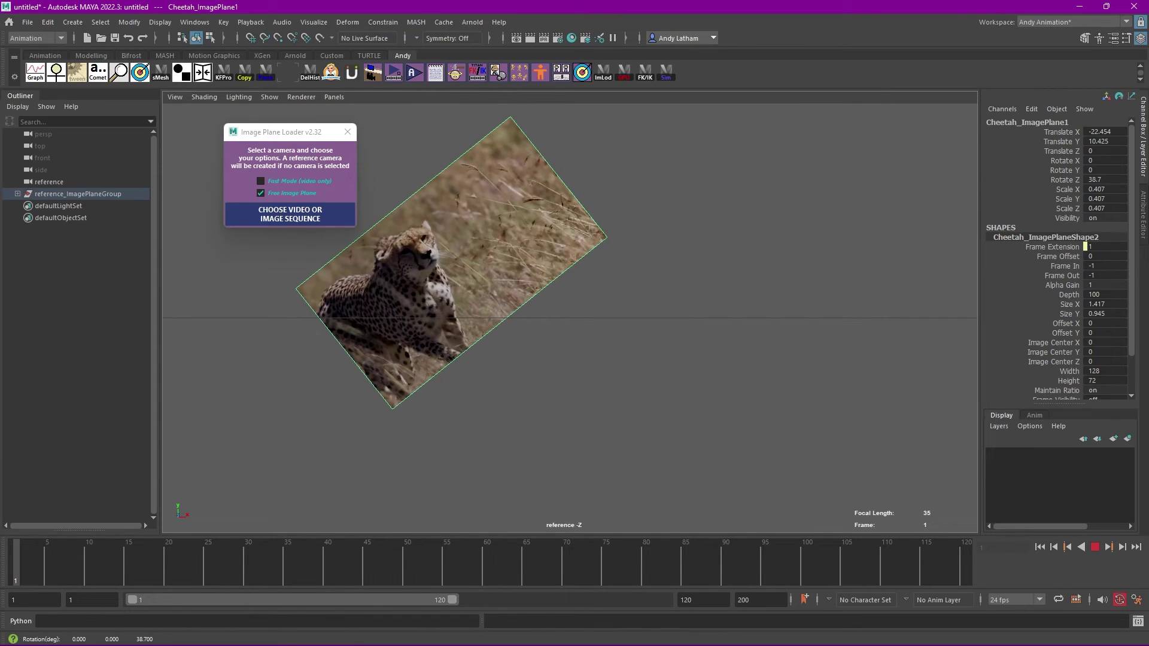
pyautogui.hotkey('alt', 'v')
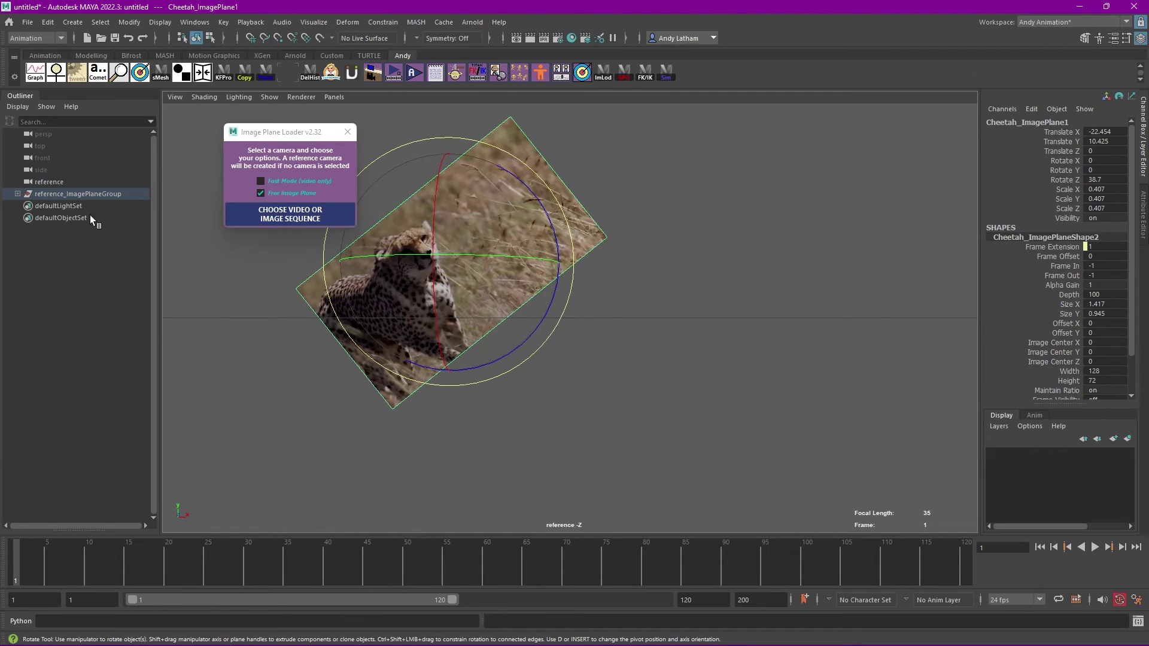
pyautogui.keyDown('alt'); pyautogui.moveTo(697, 411); pyautogui.dragTo(351, 353); pyautogui.keyUp('alt')
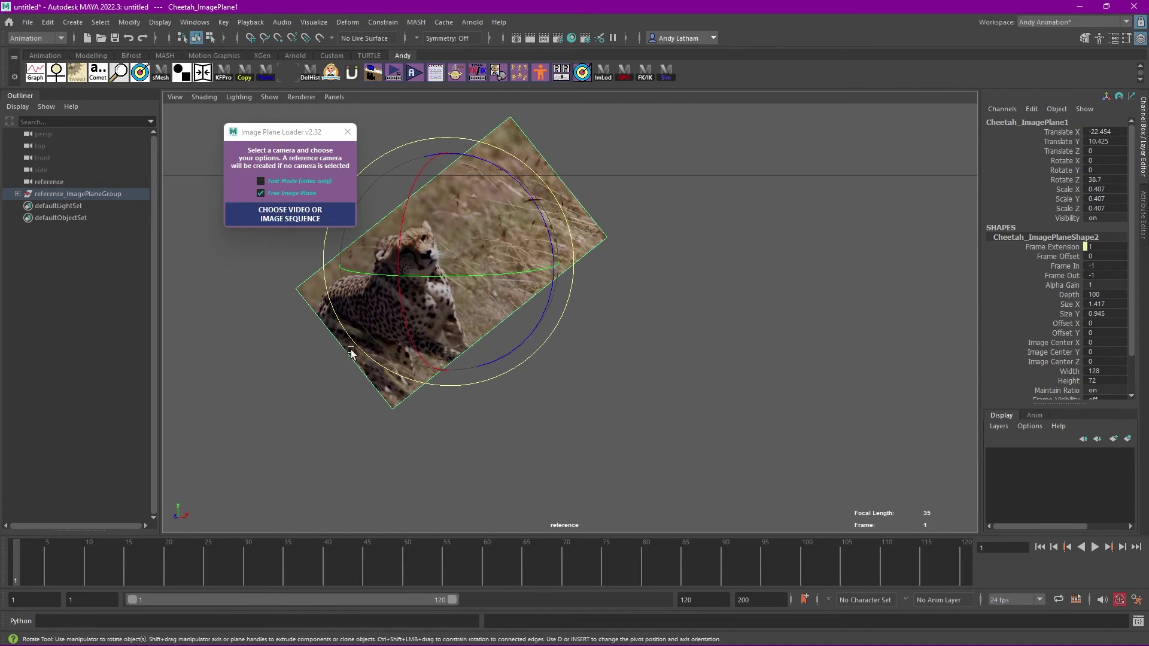
# Examine the contents of reference_ImagePlaneGroup, collapse the group and orbit the reference camera again
pyautogui.click(18, 194)
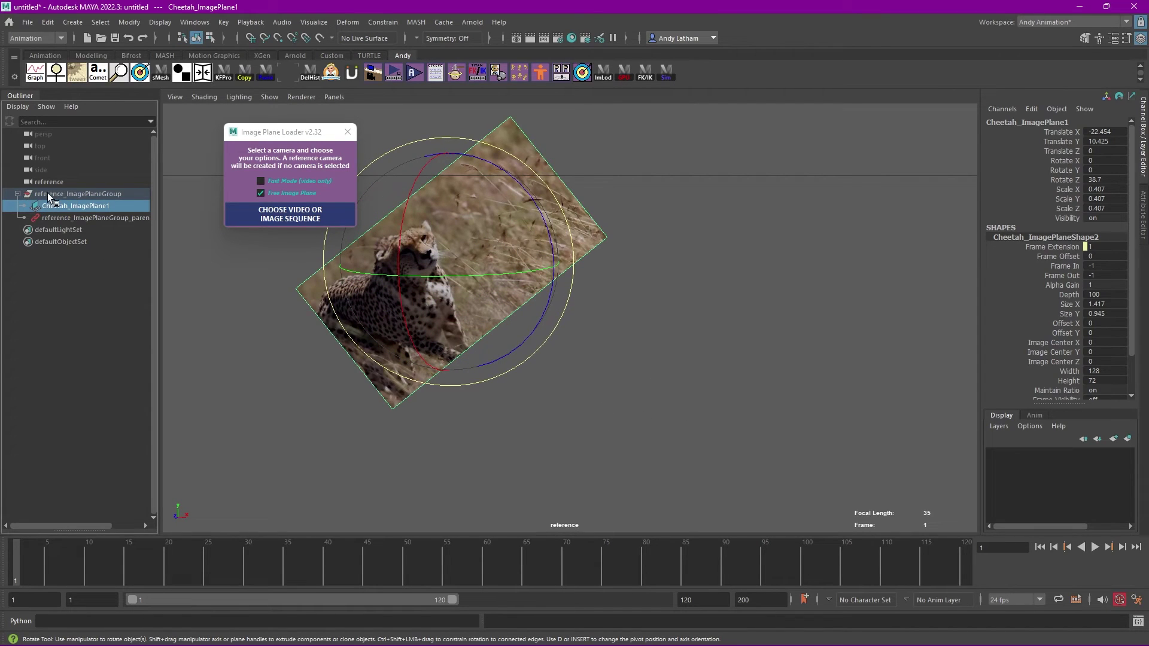
pyautogui.click(17, 194)
pyautogui.click(17, 194)
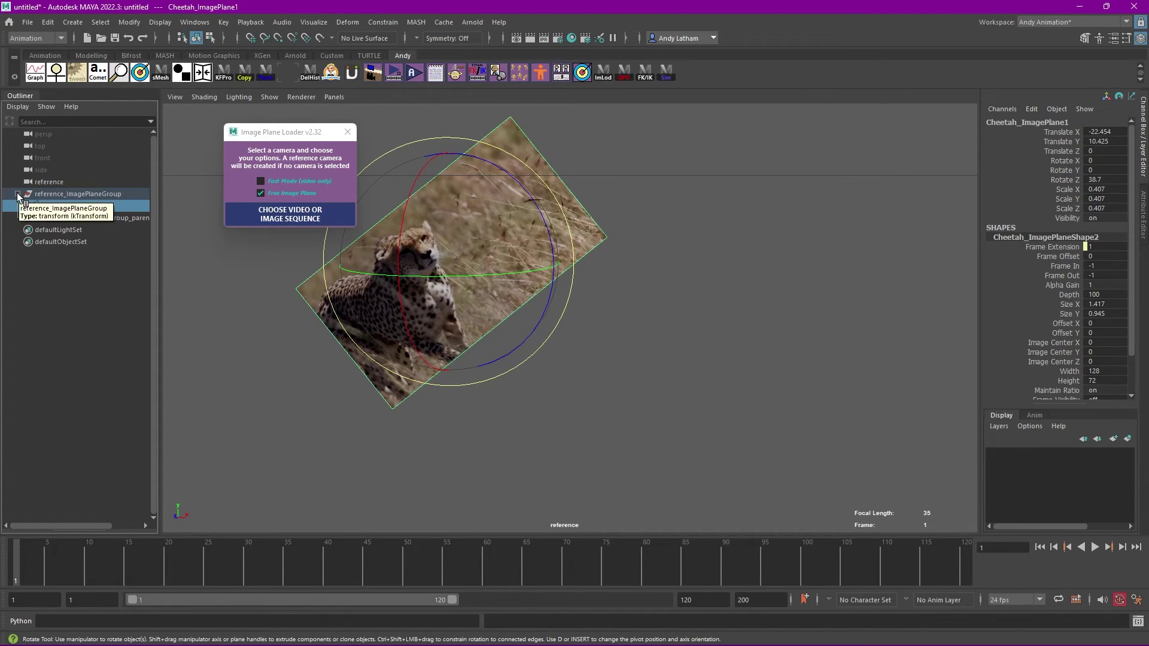
pyautogui.click(17, 194)
pyautogui.moveTo(503, 455); pyautogui.dragTo(628, 372)
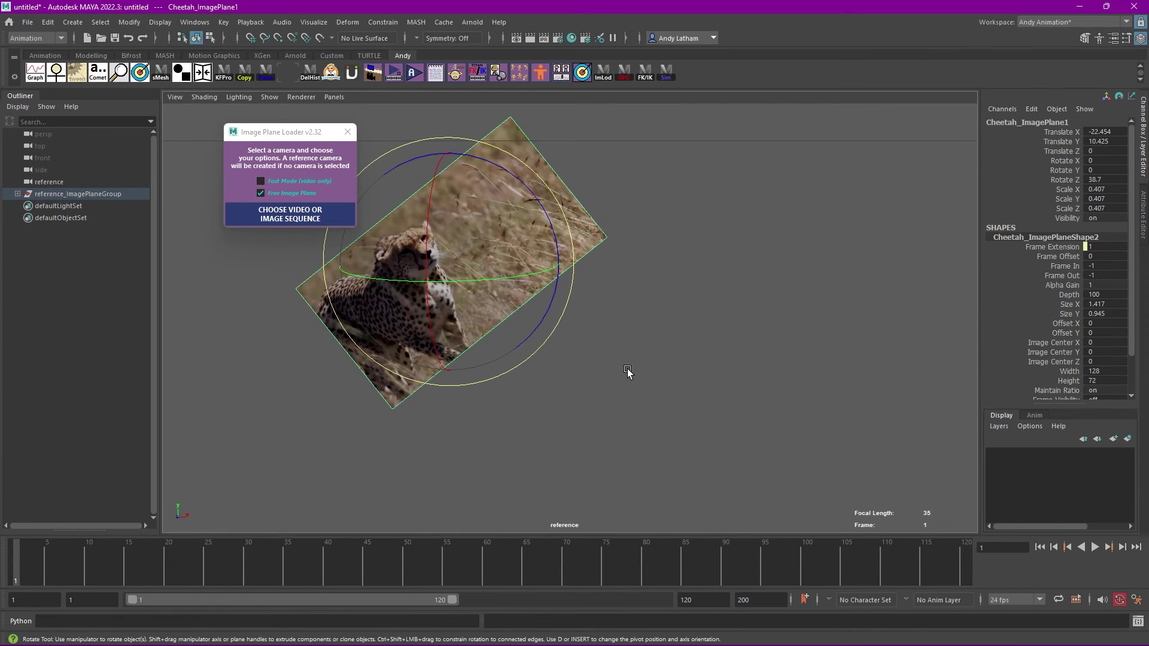